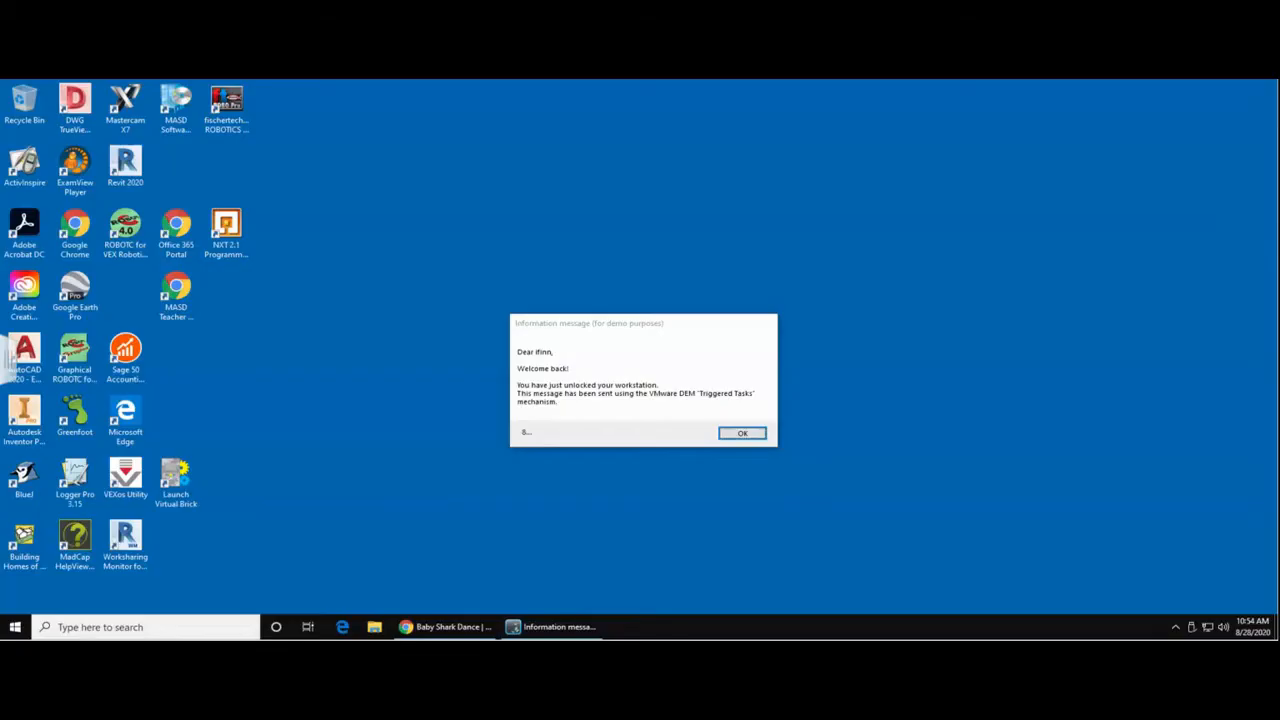
- Dismiss the workstation information message, find and launch Audacity, and close its welcome window
{"action": "left_click", "coordinate": [744, 433]}
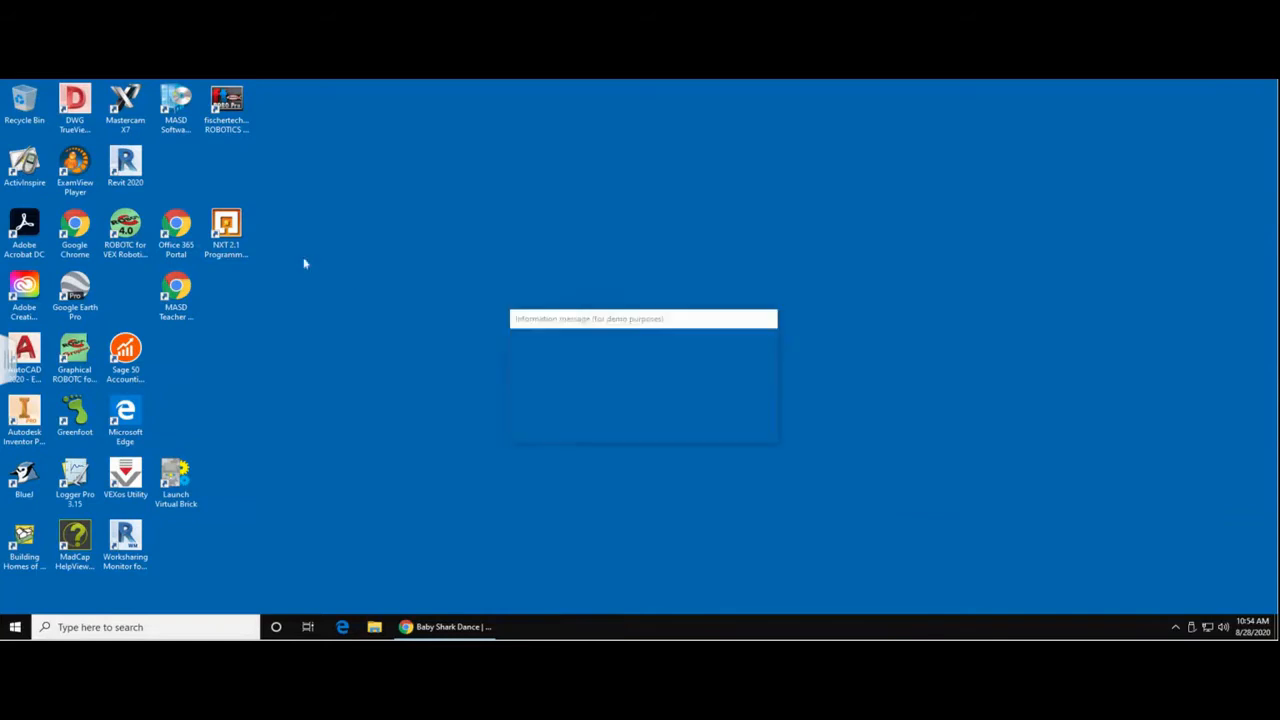
{"action": "left_click", "coordinate": [732, 436]}
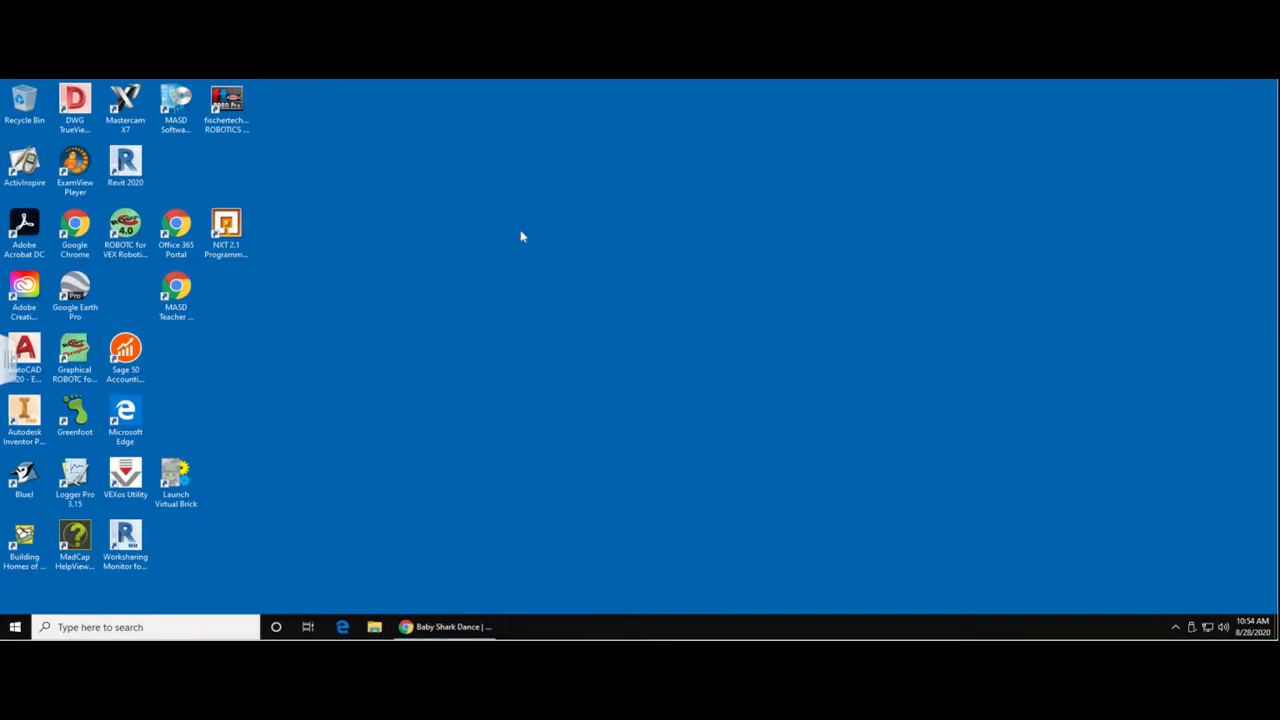
{"action": "left_click", "coordinate": [91, 627]}
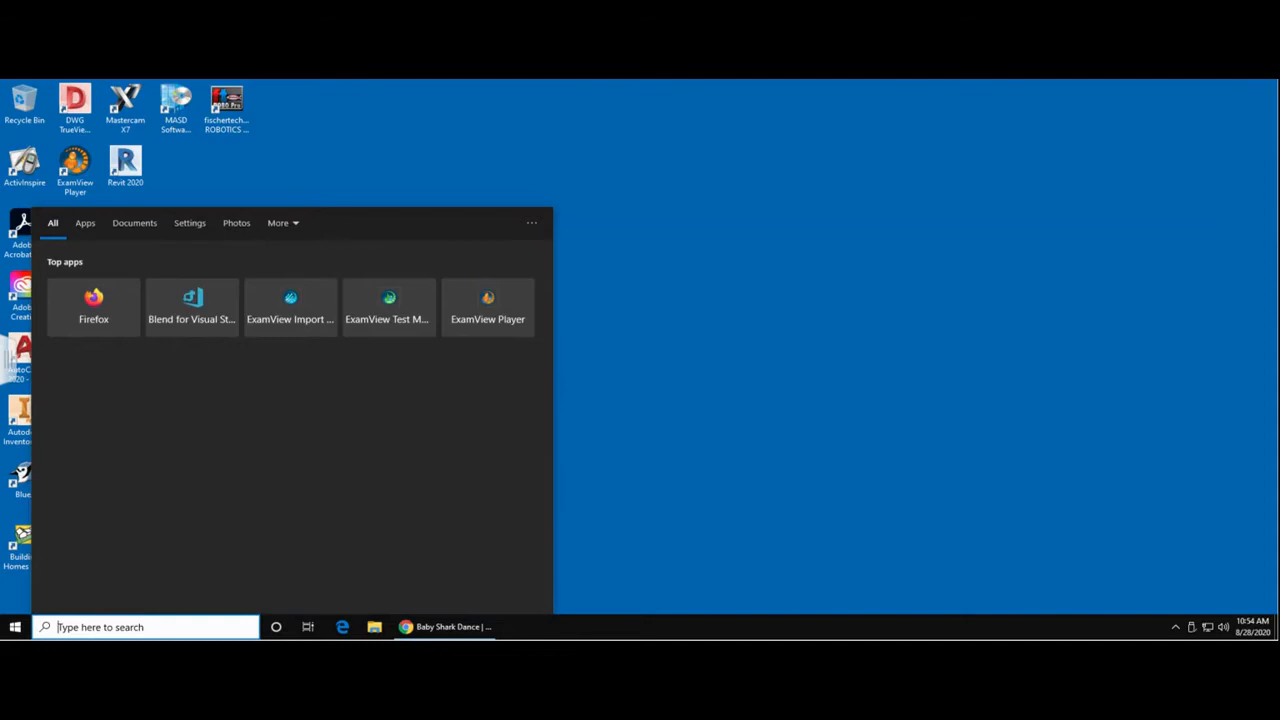
{"action": "type", "text": "aud"}
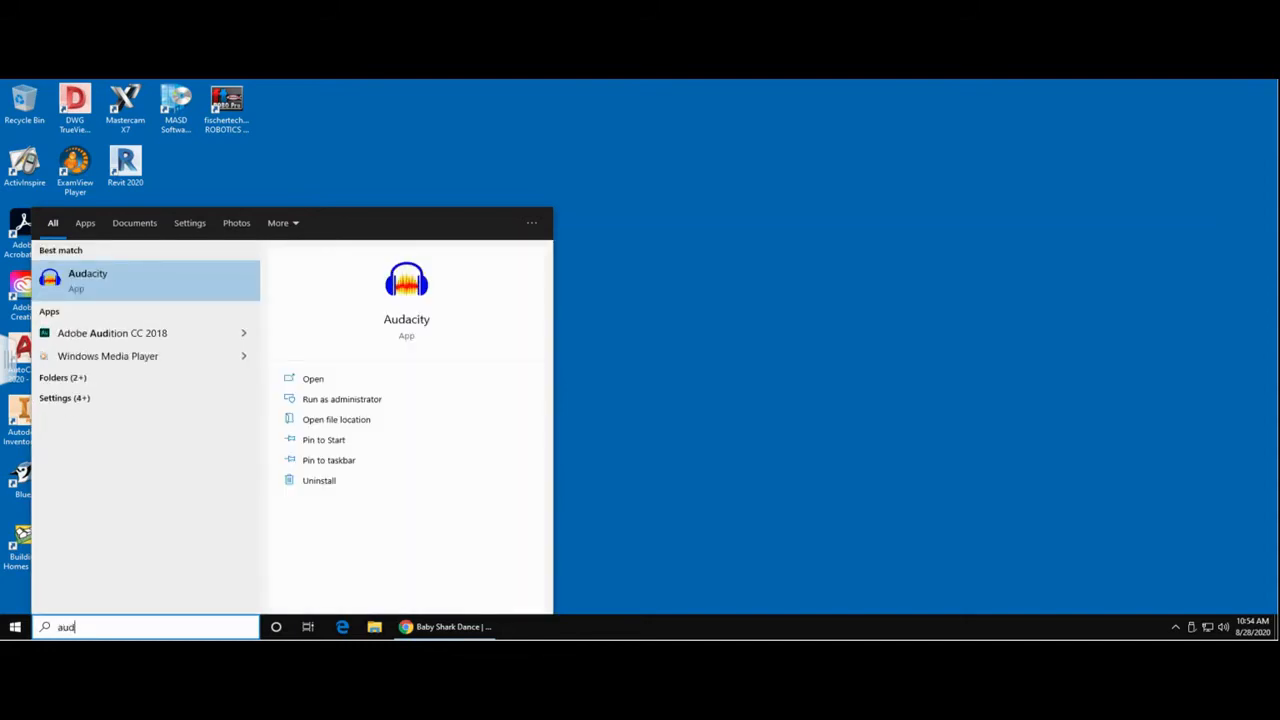
{"action": "left_click", "coordinate": [74, 287]}
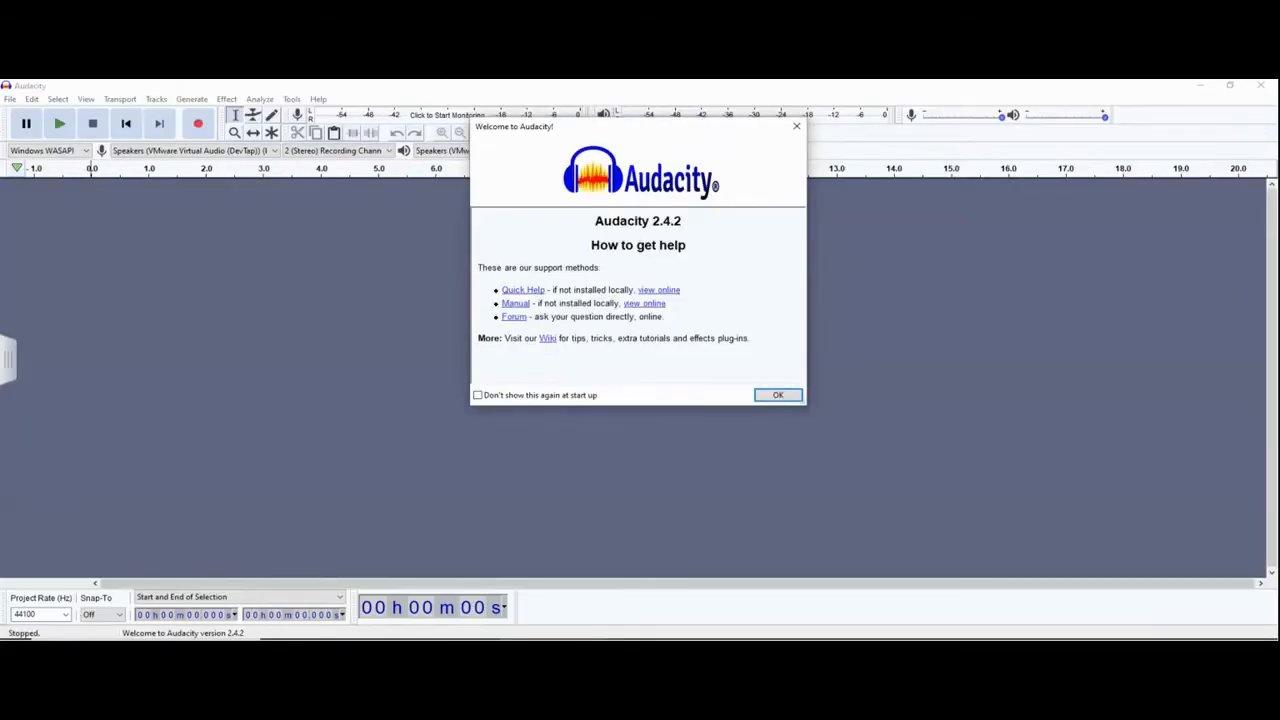
{"action": "left_click", "coordinate": [770, 397]}
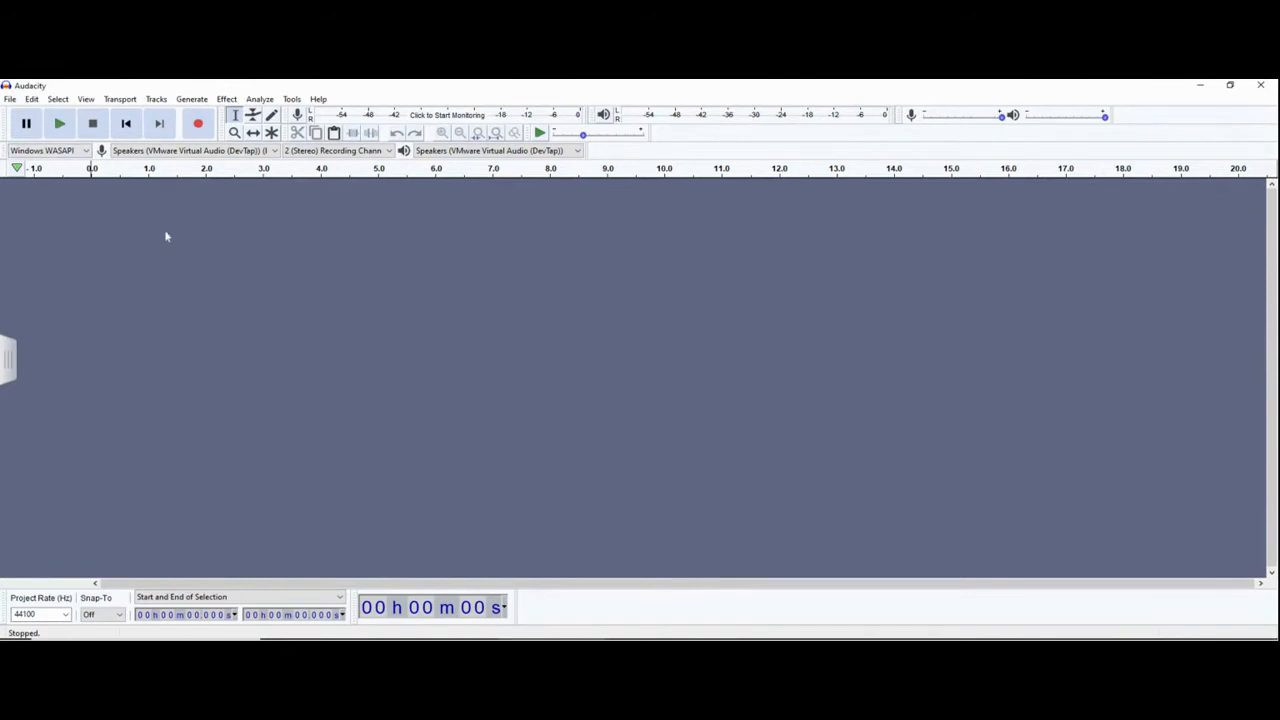
- Set the audio host to Windows WASAPI, with Speakers (VMware Virtual Audio (DevTap)) loopback for recording and the same speakers for playback
{"action": "left_click", "coordinate": [84, 152]}
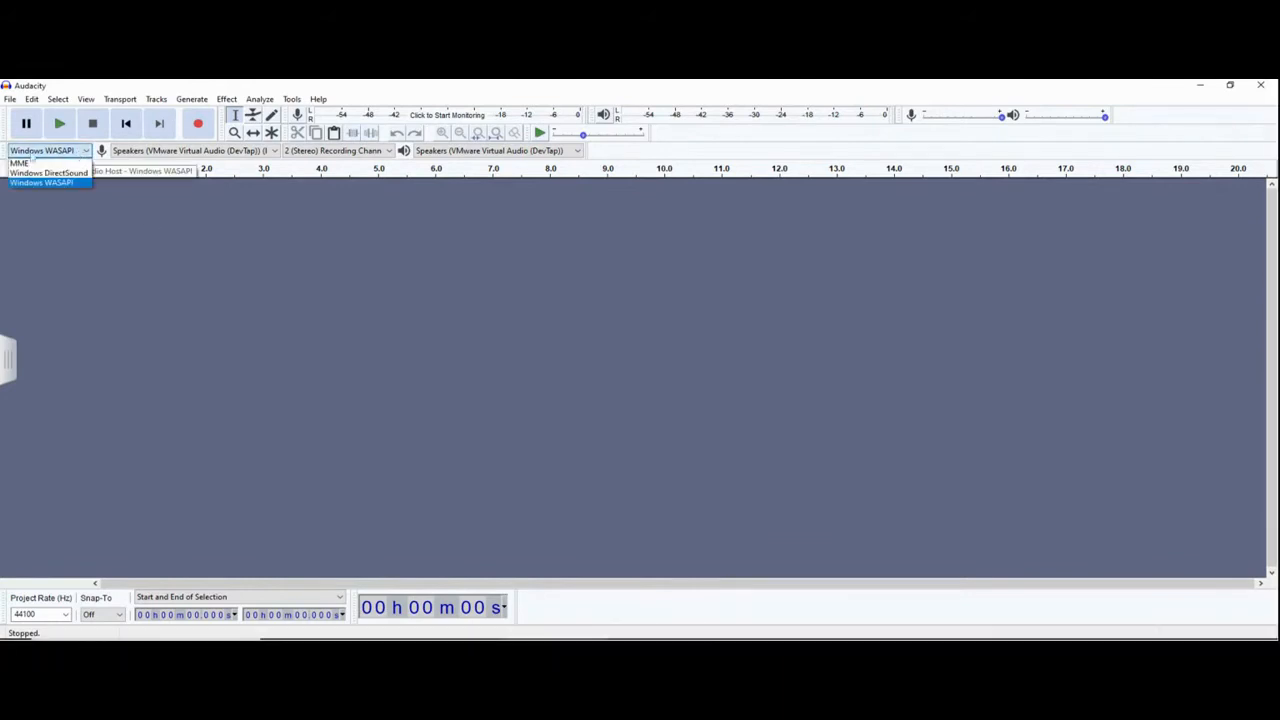
{"action": "left_click", "coordinate": [58, 191]}
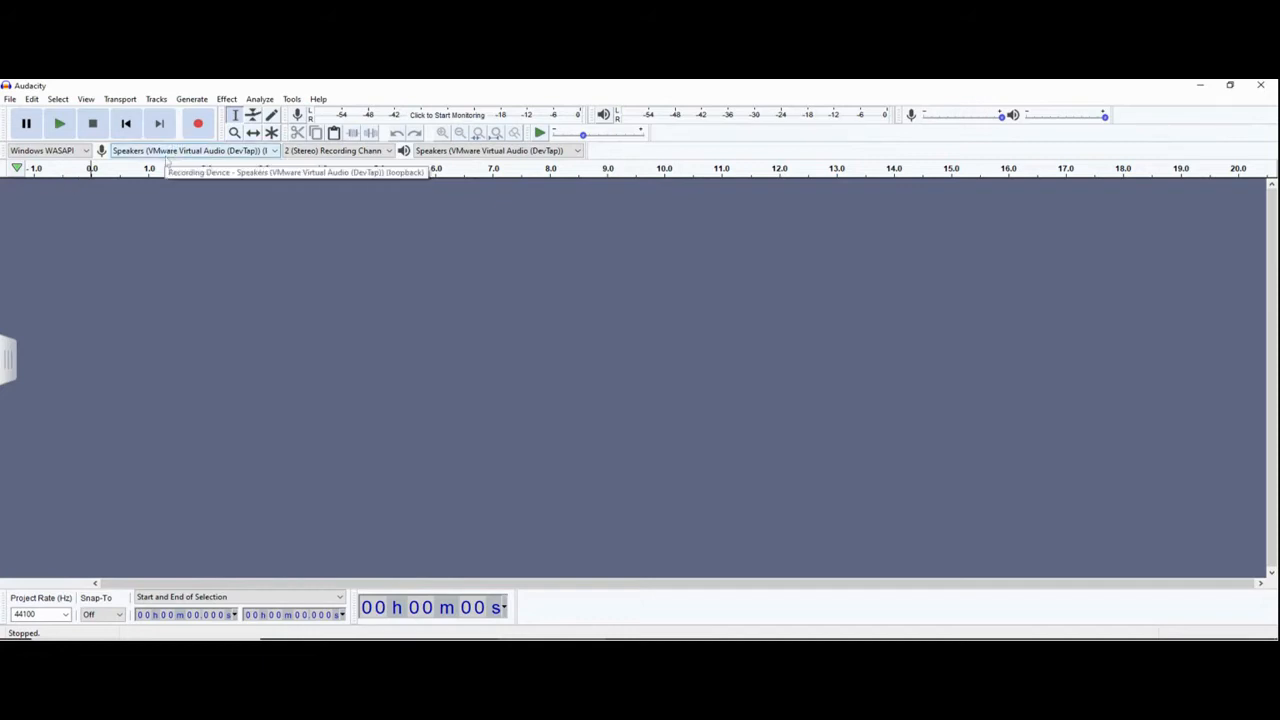
{"action": "left_click", "coordinate": [167, 155]}
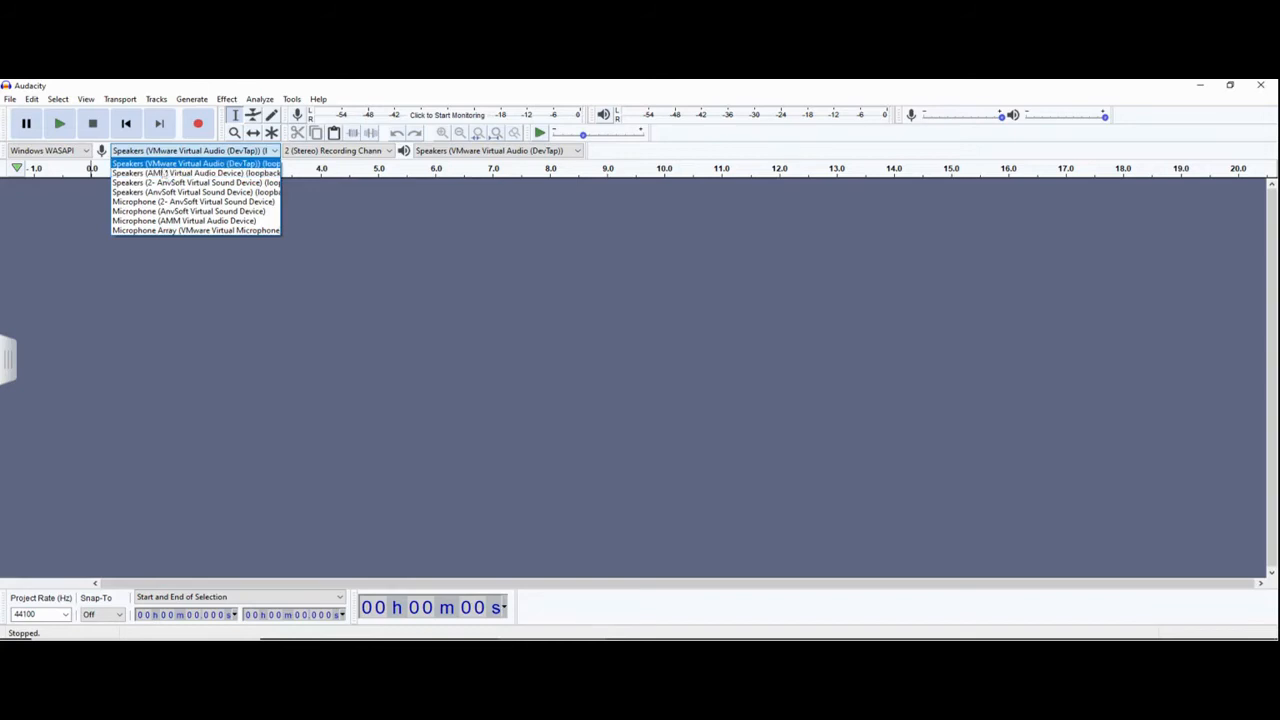
{"action": "left_click", "coordinate": [163, 164]}
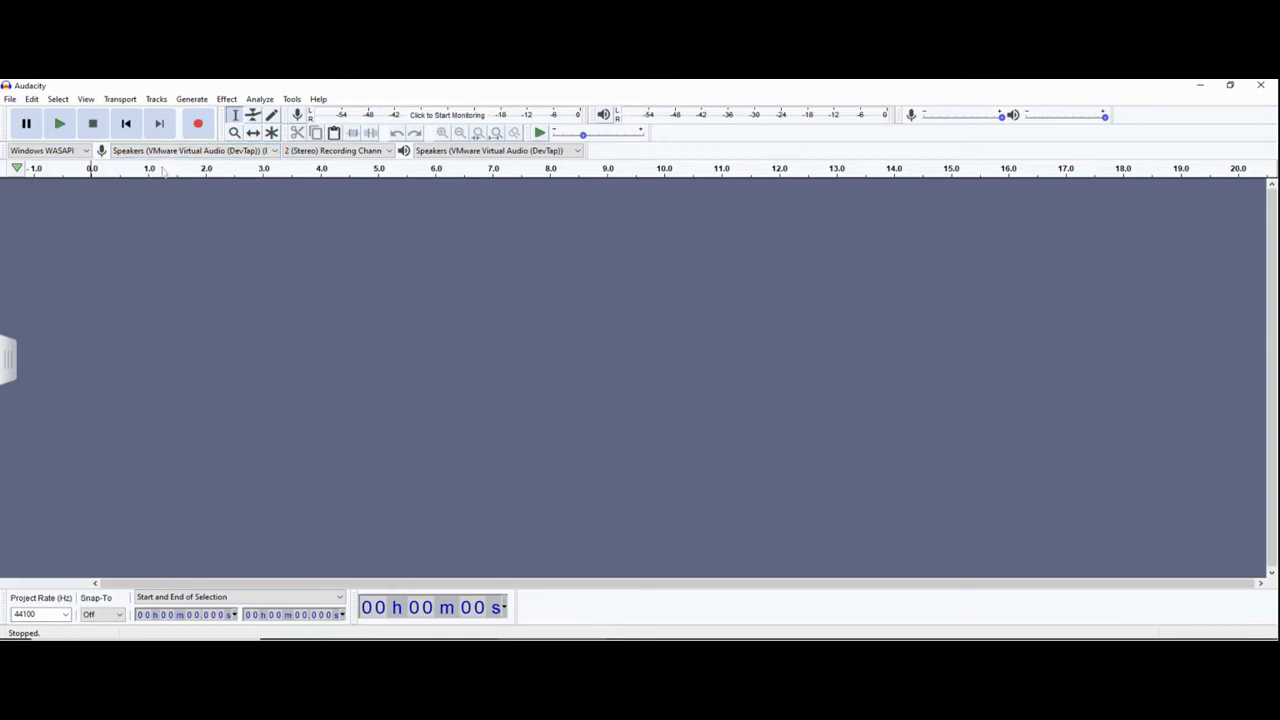
{"action": "left_click", "coordinate": [485, 156]}
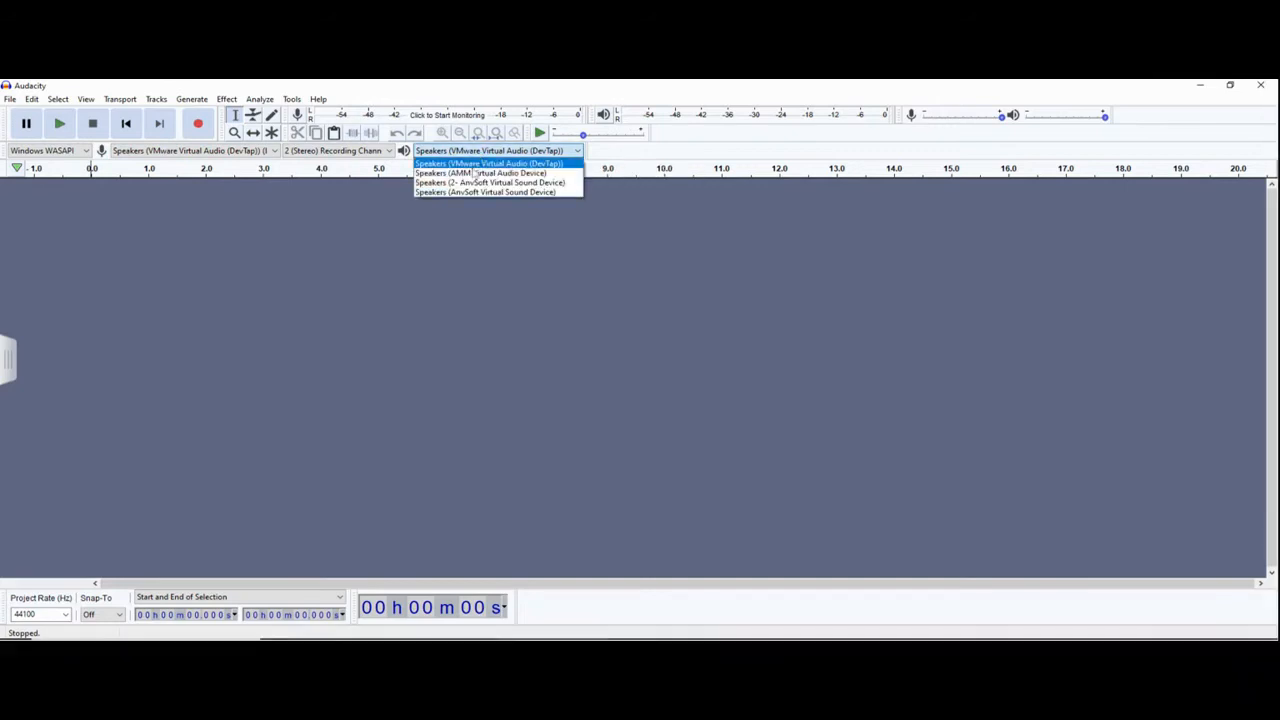
{"action": "left_click", "coordinate": [474, 168]}
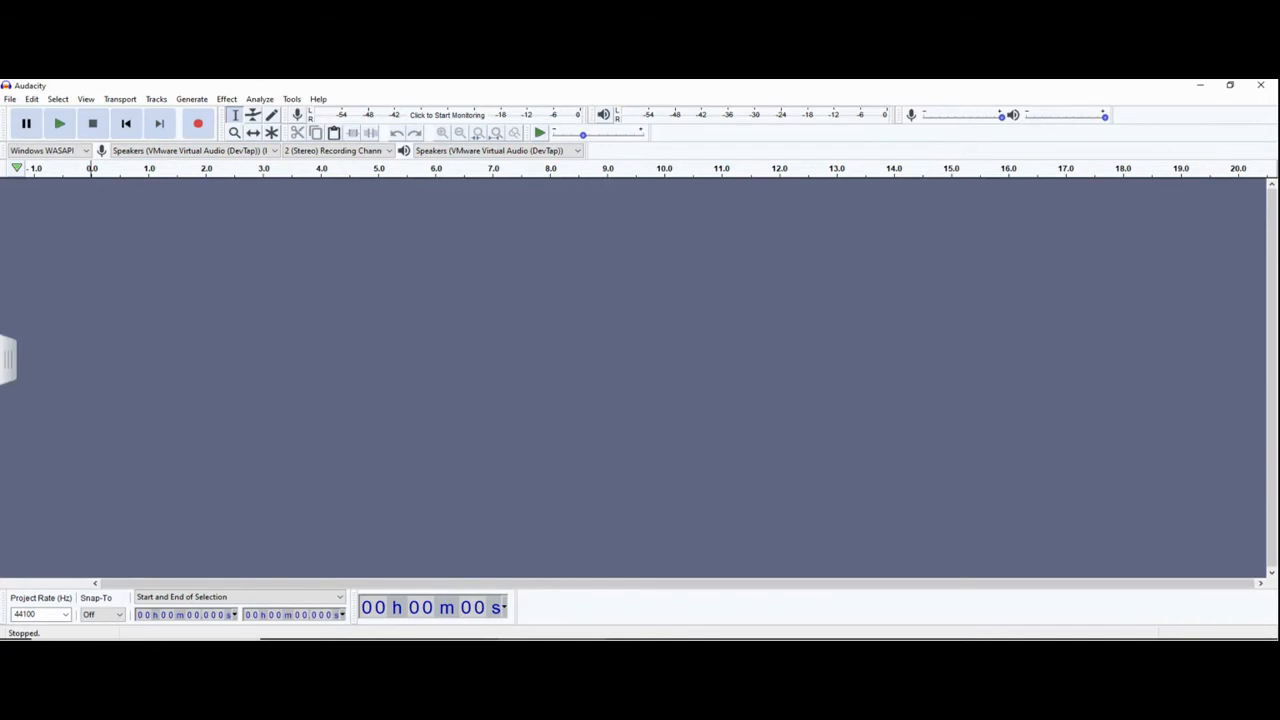
- Record the computer's audio in Audacity while the Baby Shark Dance video plays in Chrome, and stop the recording
{"action": "left_click", "coordinate": [198, 124]}
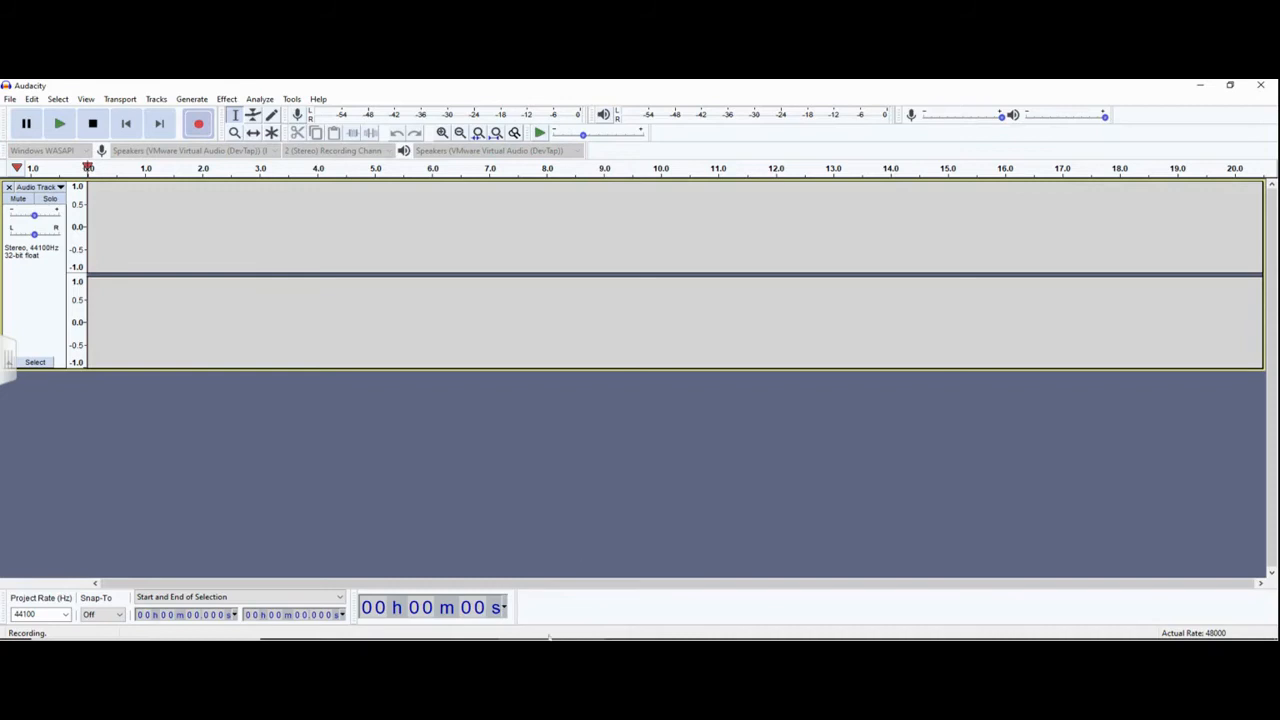
{"action": "mouse_move", "coordinate": [550, 627]}
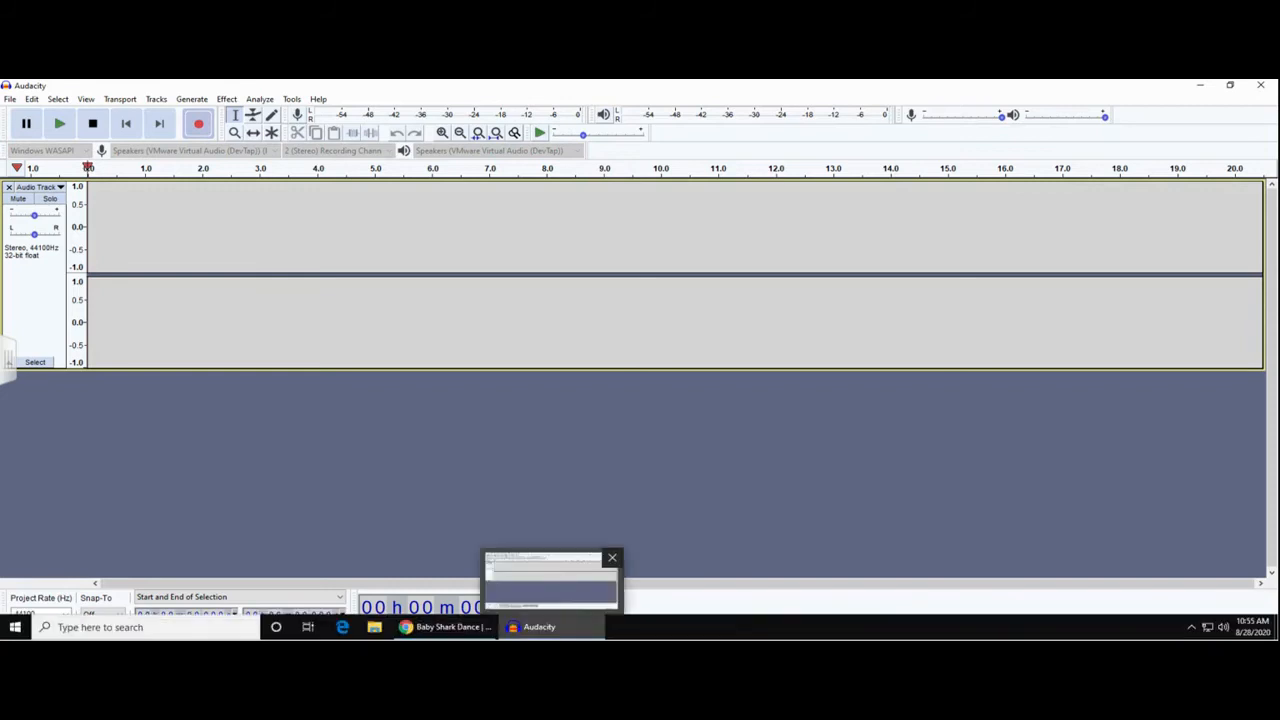
{"action": "left_click", "coordinate": [445, 627]}
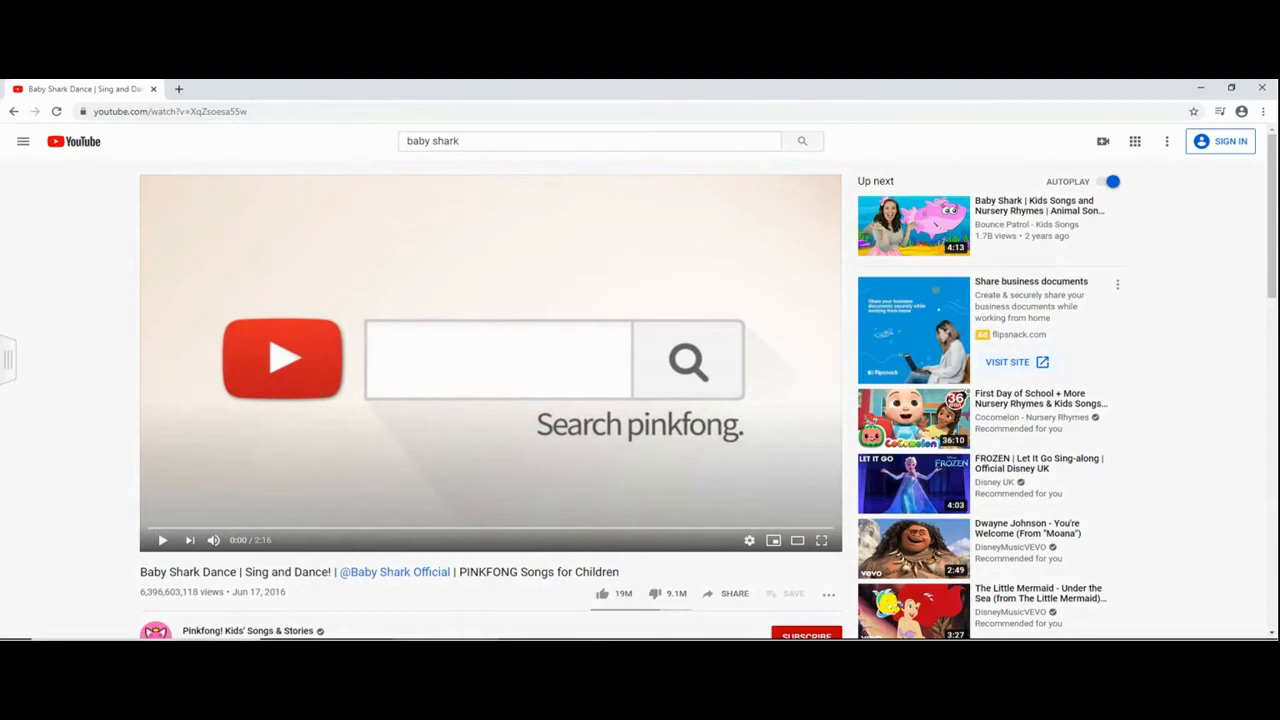
{"action": "left_click", "coordinate": [163, 540]}
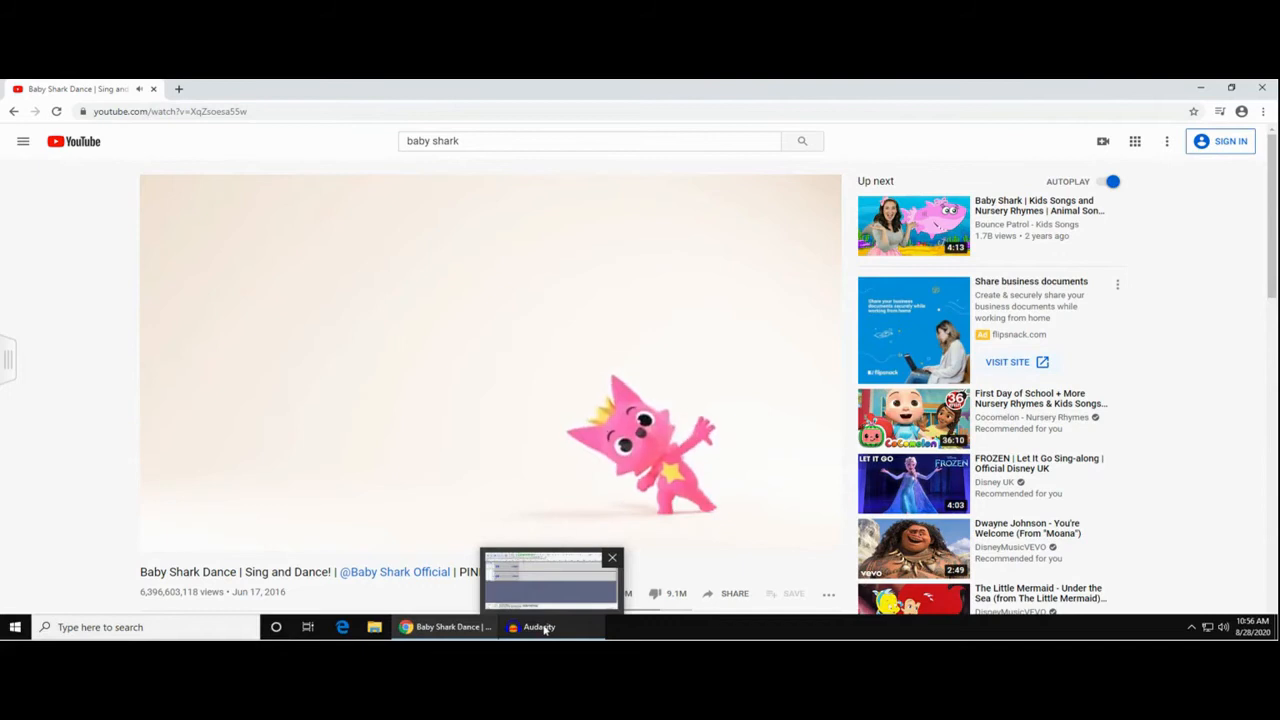
{"action": "left_click", "coordinate": [543, 627]}
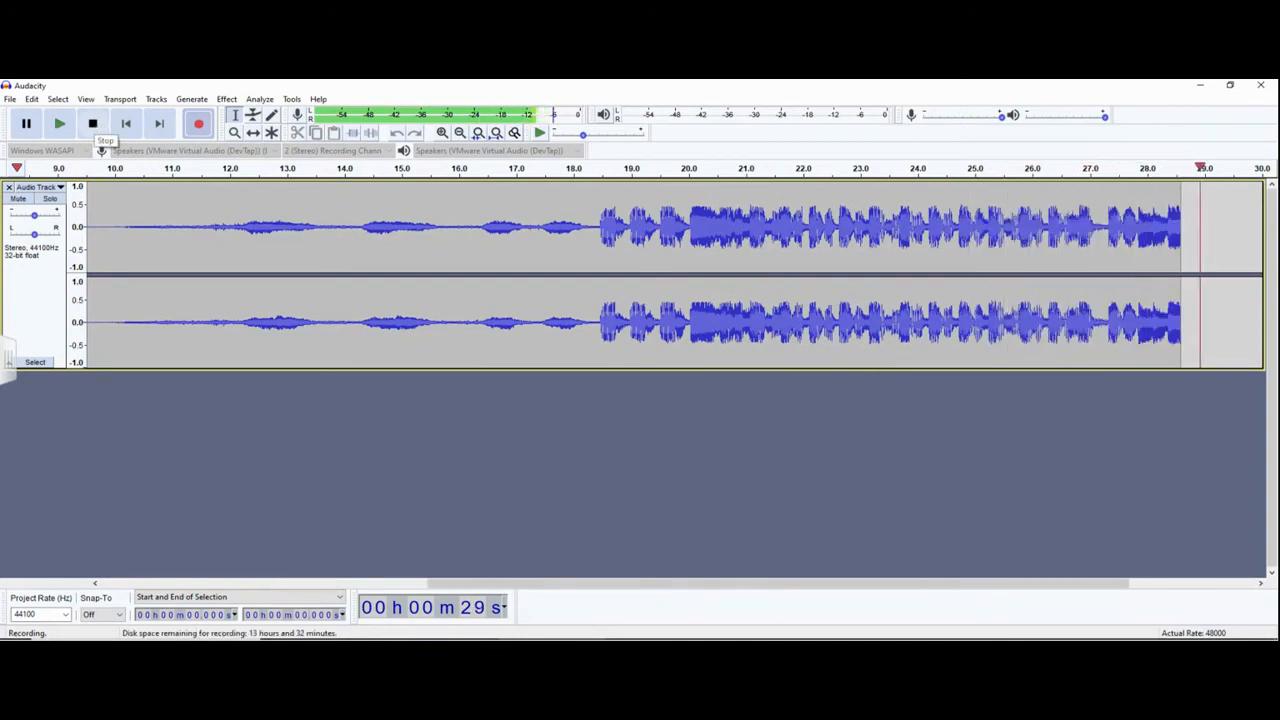
{"action": "left_click", "coordinate": [93, 124]}
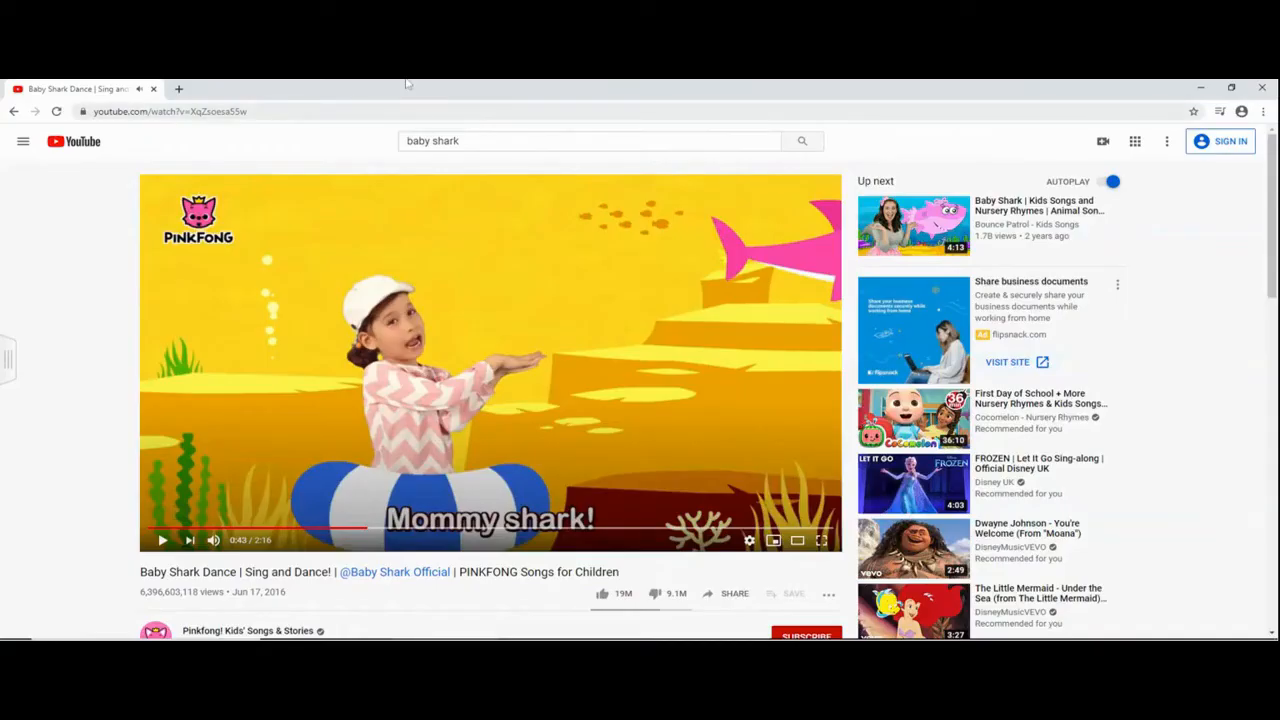
- Minimize Chrome, return to Audacity and delete about the first 18.3 seconds of the recorded track, before the loud singing starts
{"action": "left_click", "coordinate": [1201, 92]}
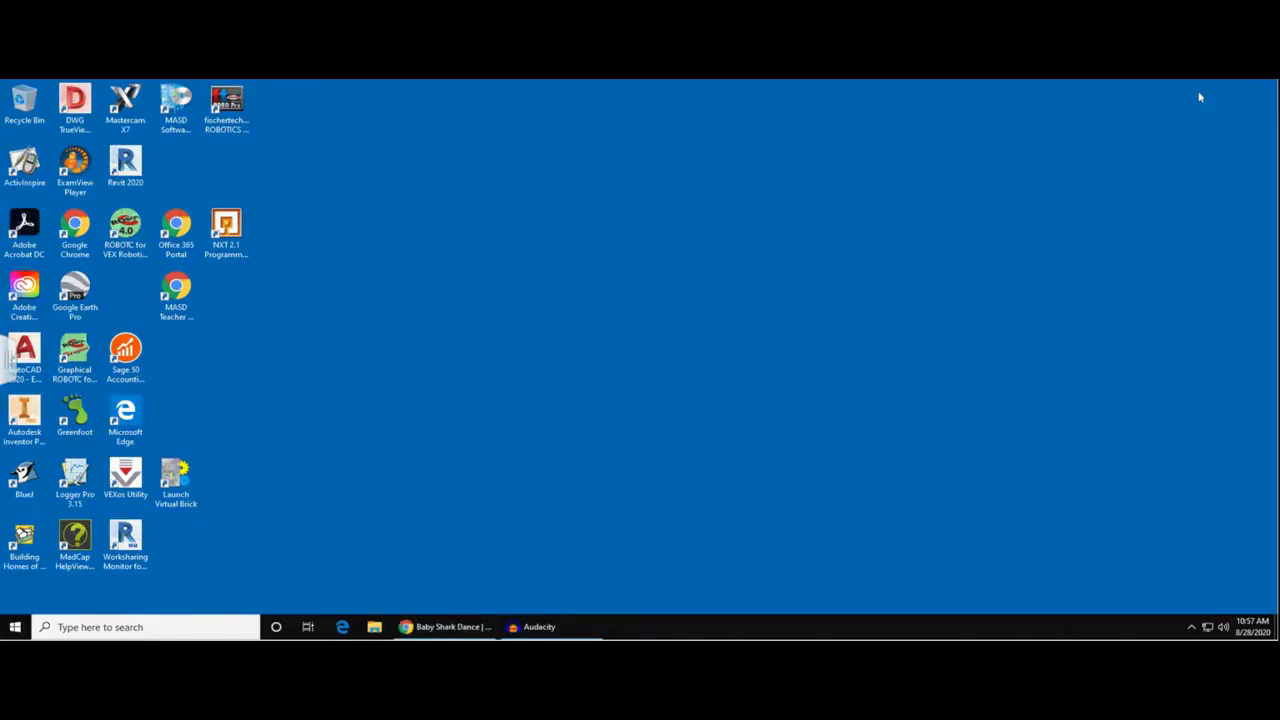
{"action": "left_click", "coordinate": [528, 625]}
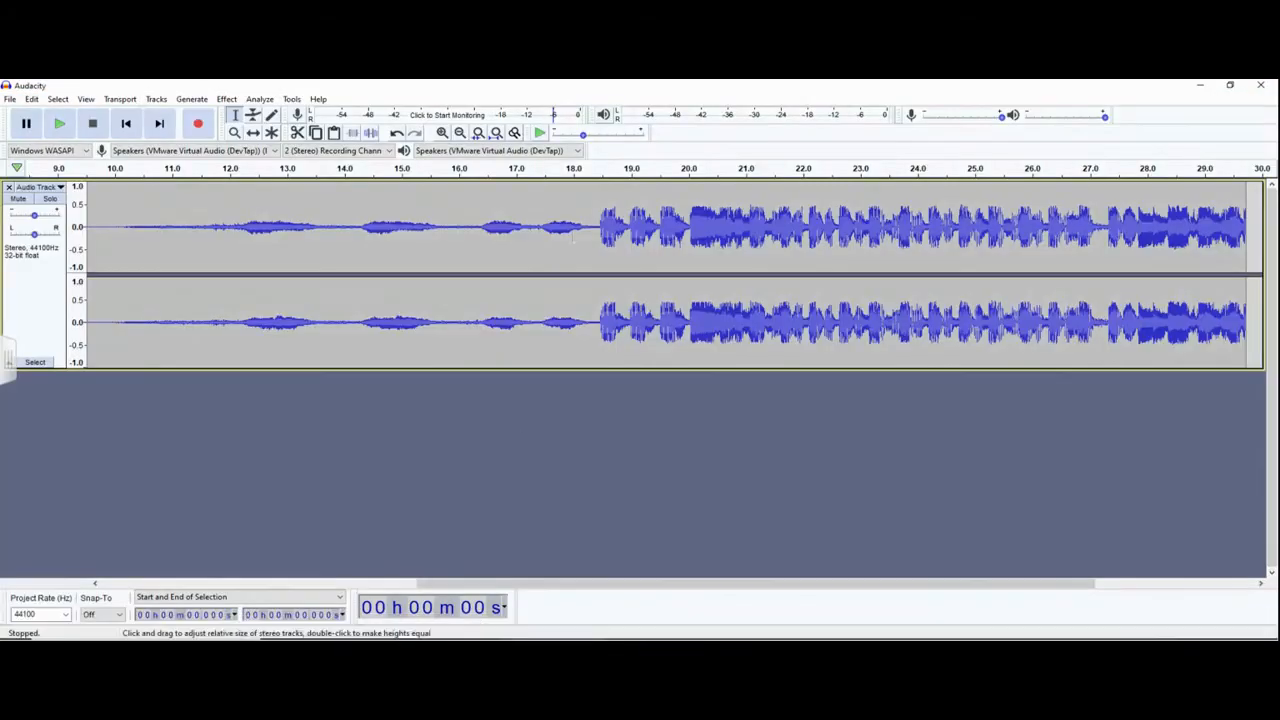
{"action": "left_click_drag", "start_coordinate": [594, 228], "coordinate": [60, 228]}
{"action": "left_click_drag", "start_coordinate": [8, 362], "coordinate": [8, 362]}
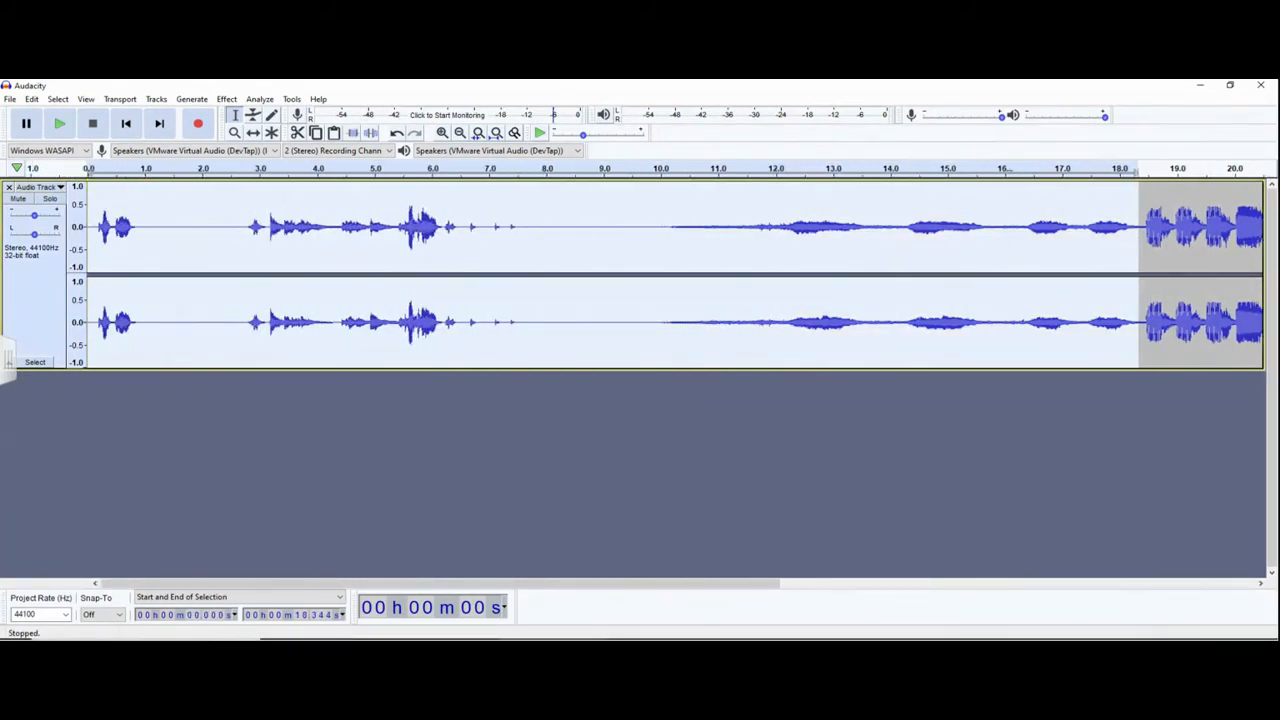
{"action": "key", "text": "Delete"}
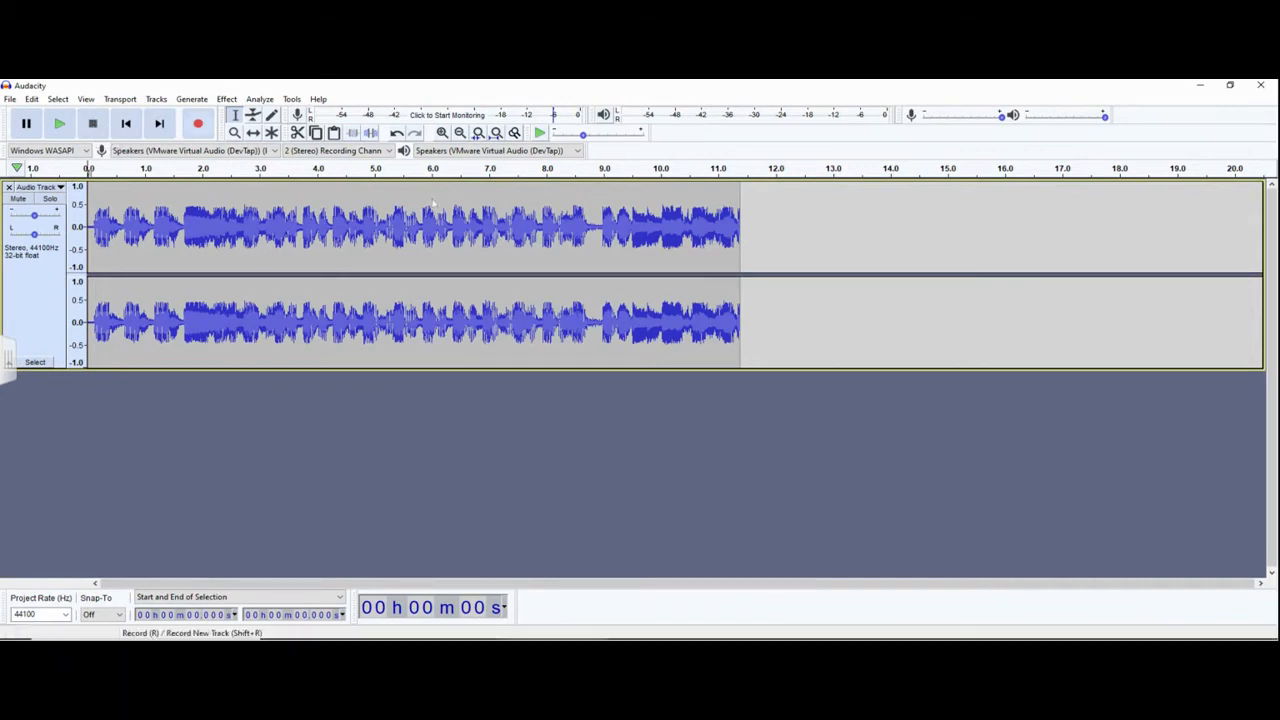
- Start saving the project under a new name and browse from This PC to the MSTECHED (M:) network drive
{"action": "left_click", "coordinate": [10, 99]}
{"action": "mouse_move", "coordinate": [40, 178]}
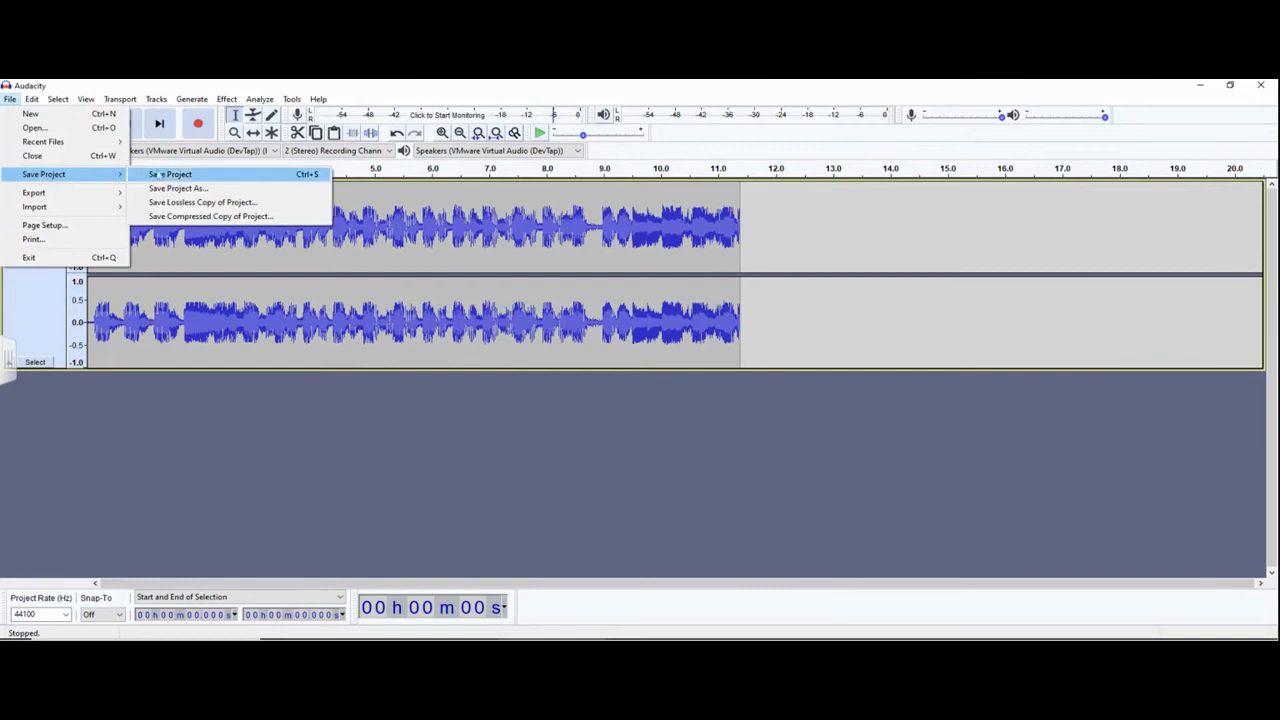
{"action": "left_click", "coordinate": [185, 187]}
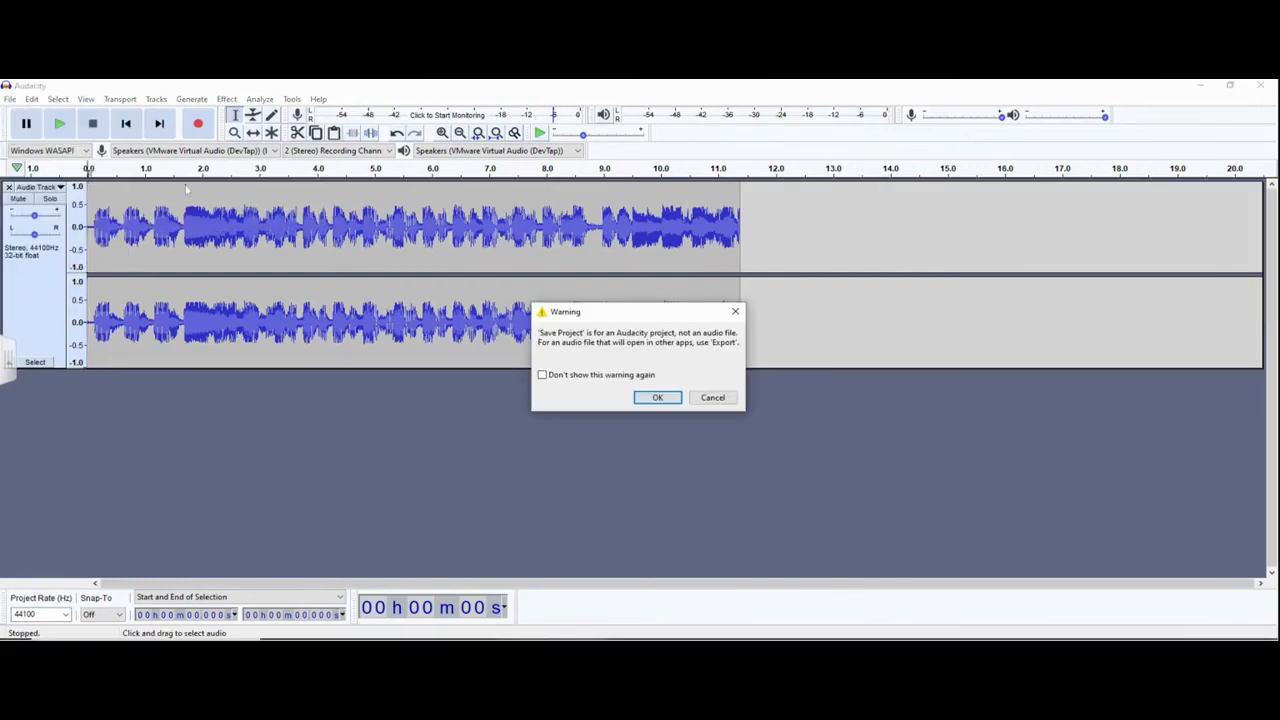
{"action": "left_click", "coordinate": [664, 399]}
{"action": "left_click", "coordinate": [240, 137]}
{"action": "left_click", "coordinate": [37, 292]}
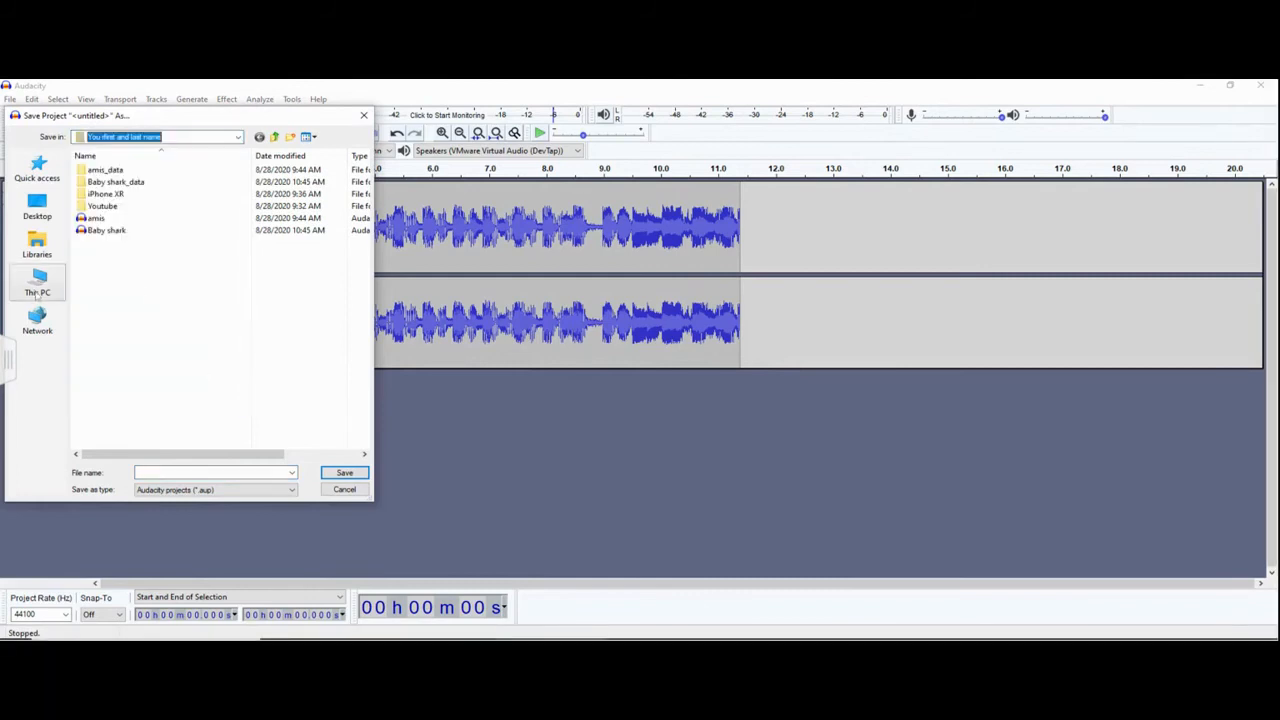
{"action": "left_click", "coordinate": [37, 292]}
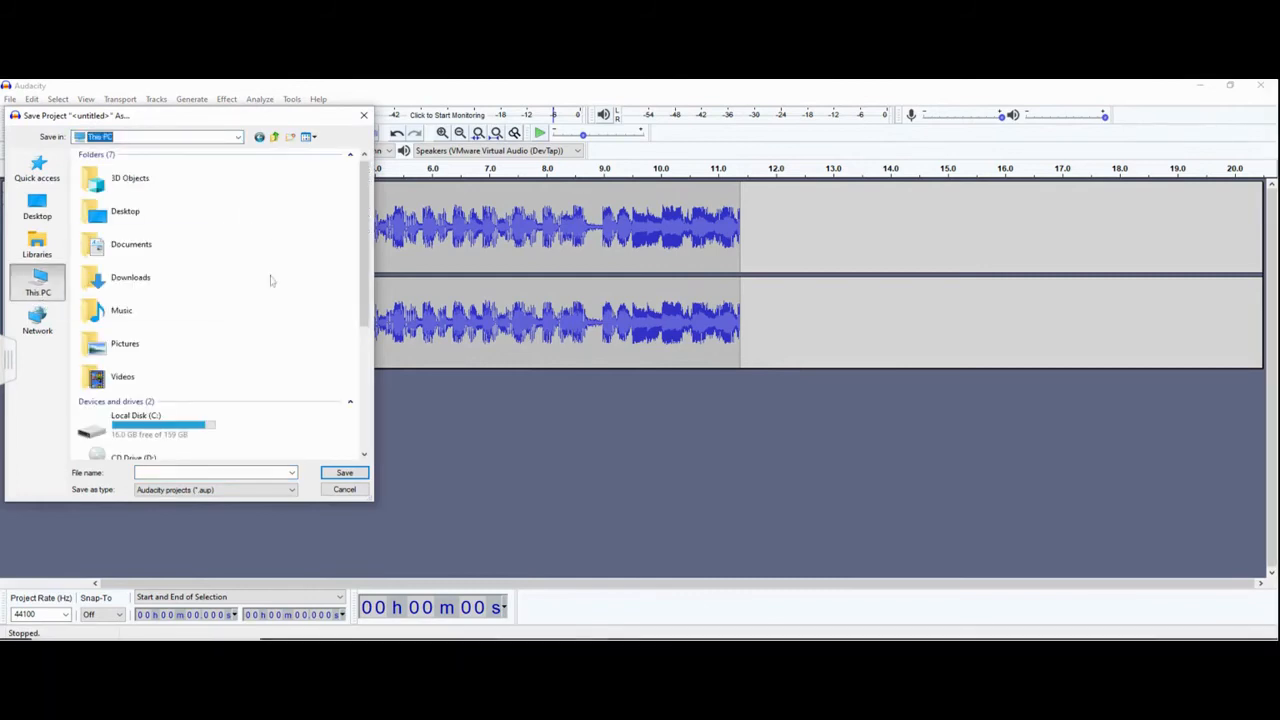
{"action": "scroll", "coordinate": [266, 286], "scroll_direction": "down", "scroll_amount": 5}
{"action": "double_click", "coordinate": [140, 336]}
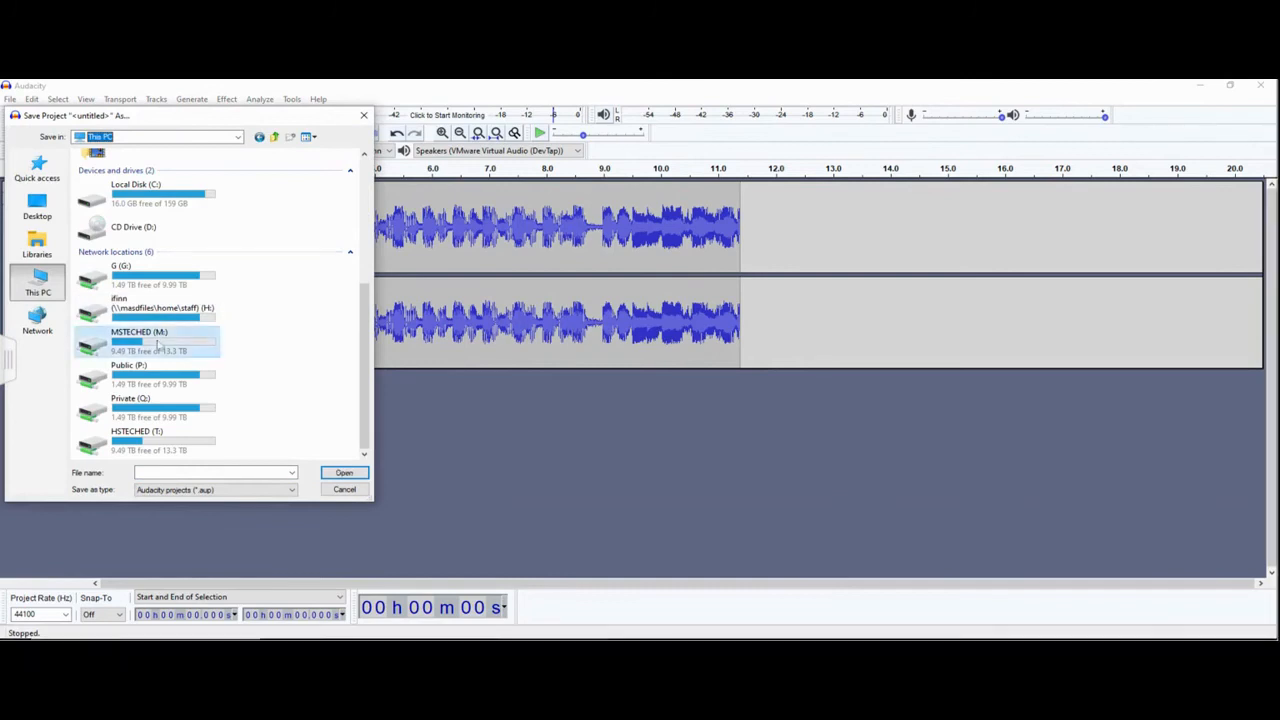
- Open the teacher's folder on the drive, and inside it the # 7th Grade and 1st 9 weeks folders
{"action": "double_click", "coordinate": [107, 208]}
{"action": "double_click", "coordinate": [97, 170]}
{"action": "left_click", "coordinate": [100, 172]}
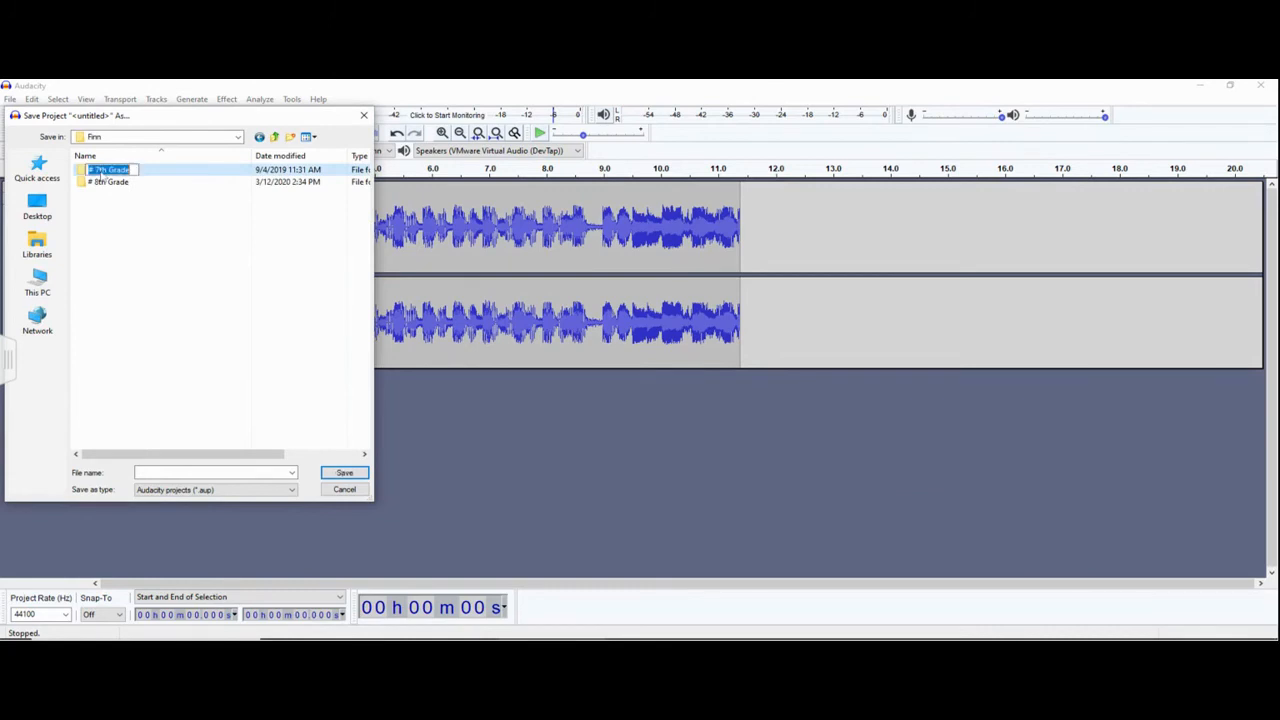
{"action": "double_click", "coordinate": [80, 172]}
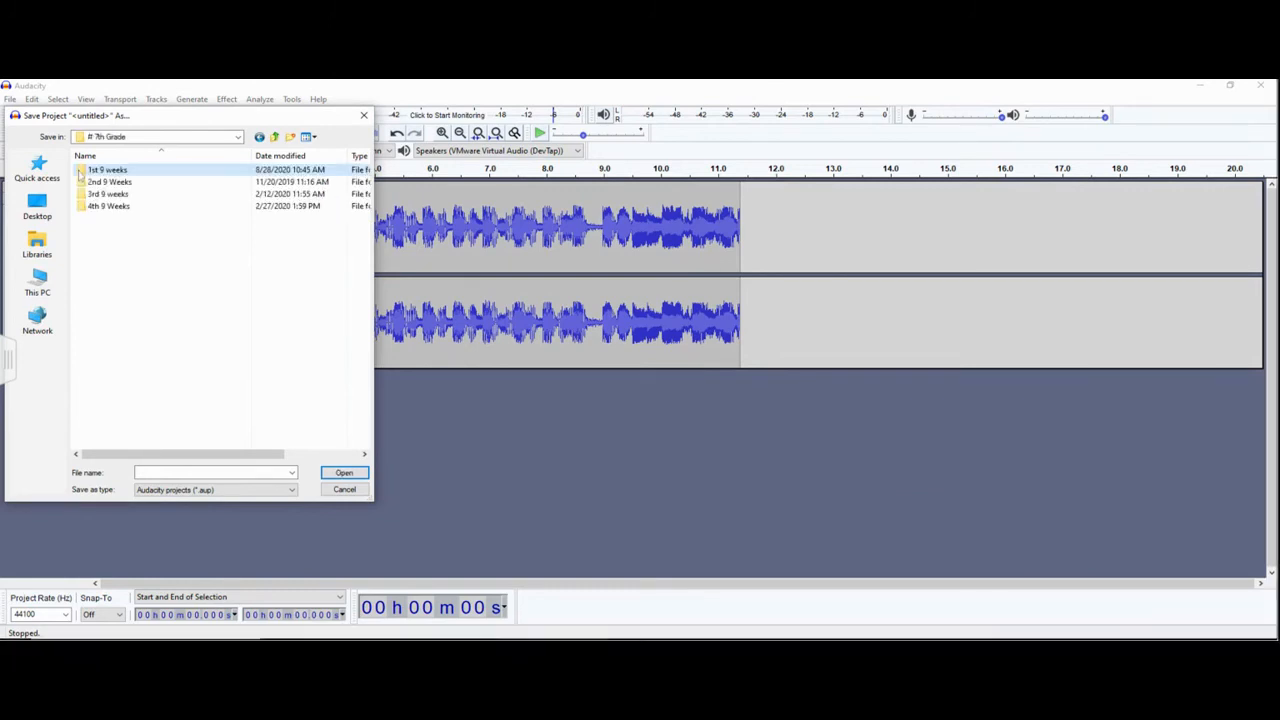
{"action": "double_click", "coordinate": [106, 171]}
{"action": "scroll", "coordinate": [222, 343], "scroll_direction": "down", "scroll_amount": 3}
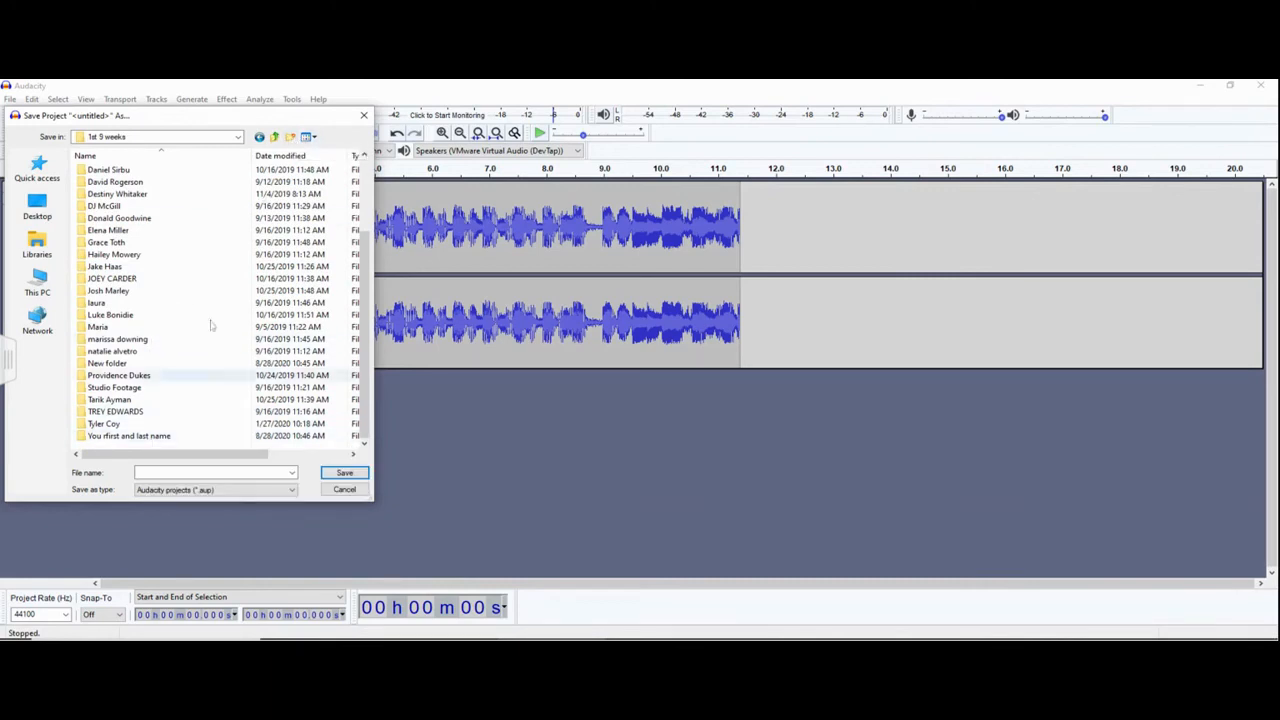
- Create a new folder with its default name in 1st 9 weeks, and open the existing "You rfirst and last name" folder
{"action": "left_click", "coordinate": [291, 137]}
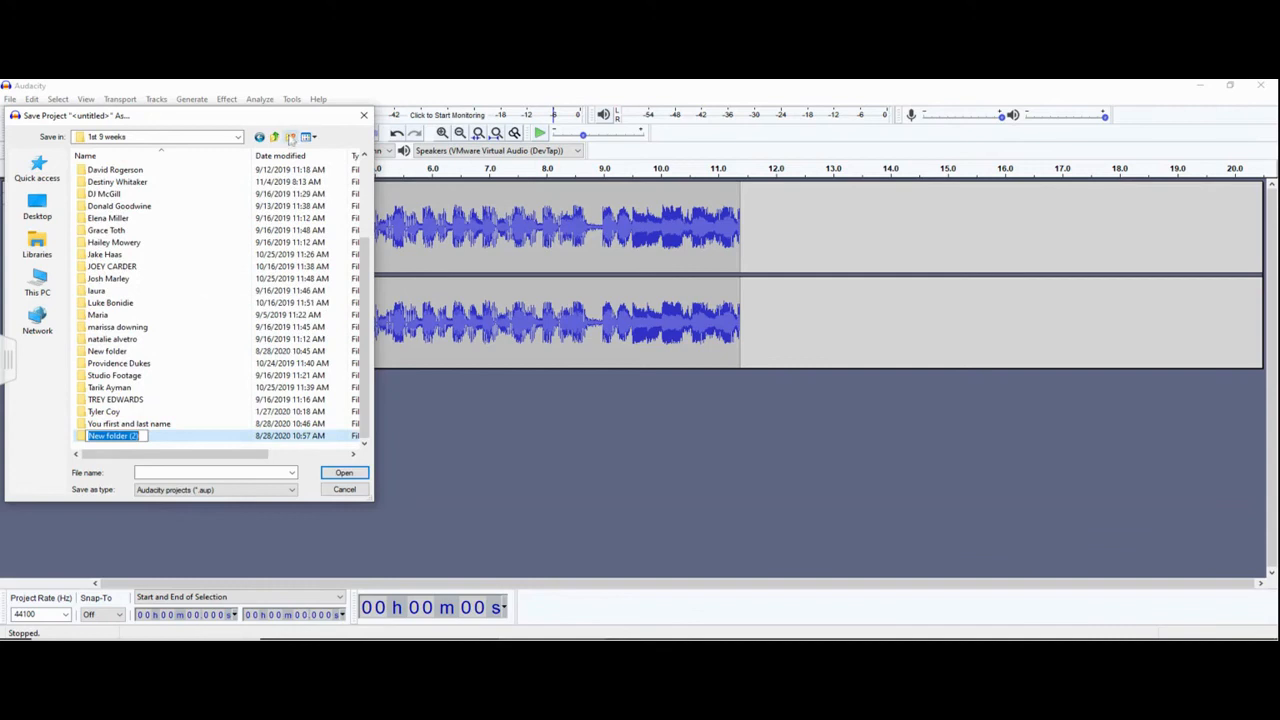
{"action": "left_click", "coordinate": [124, 428]}
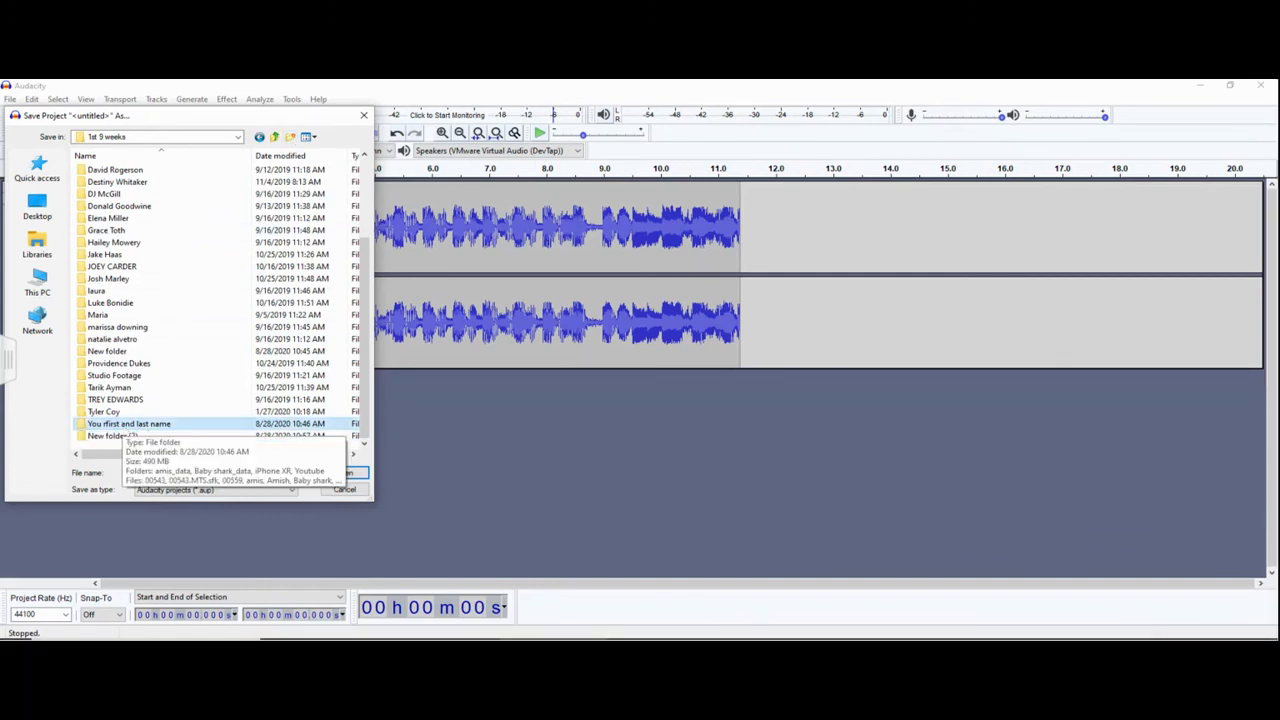
{"action": "double_click", "coordinate": [124, 424]}
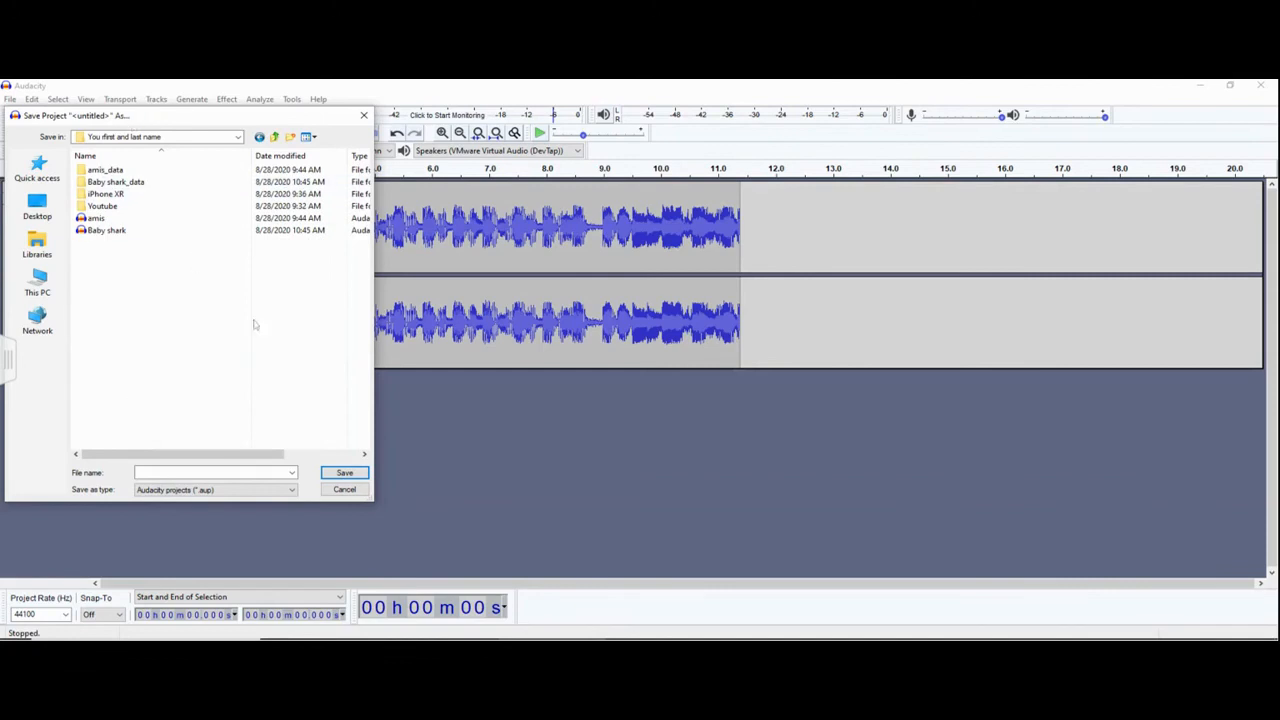
- Name the project file Shark and save it in the opened folder
{"action": "left_click", "coordinate": [146, 471]}
{"action": "type", "text": "Shark"}
{"action": "left_click", "coordinate": [362, 476]}
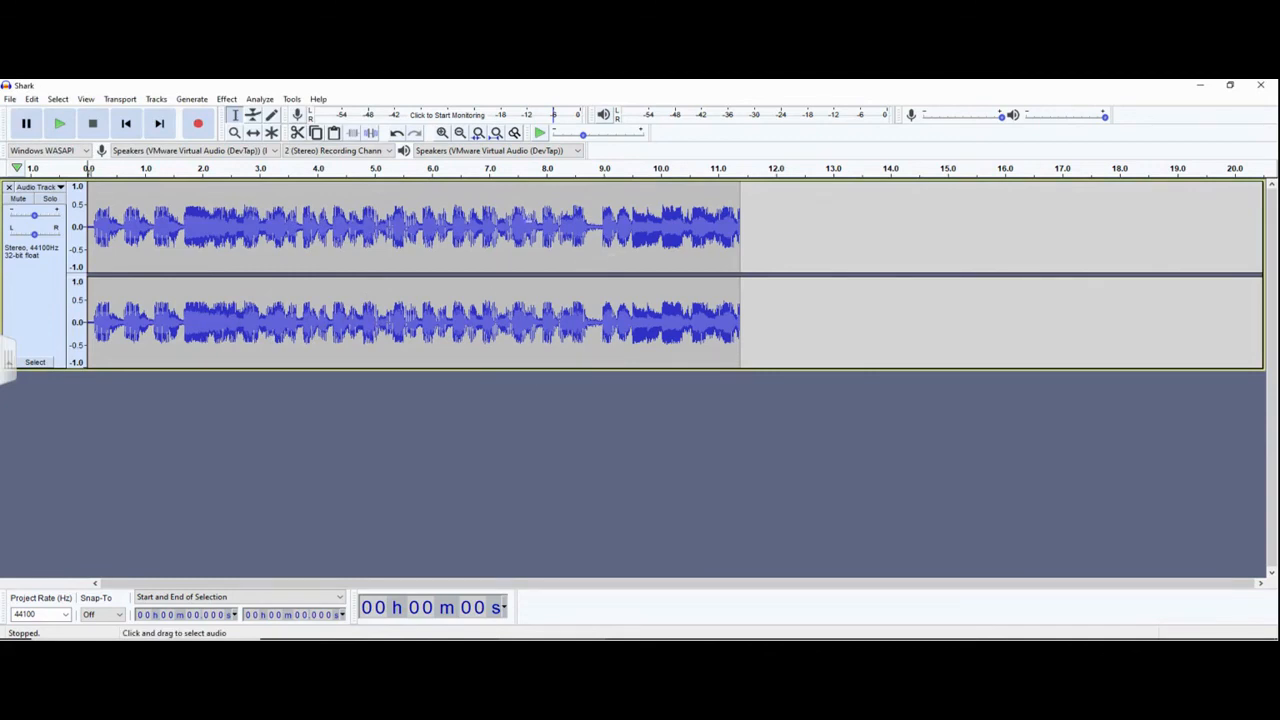
- Start exporting the audio as MP3 and browse from This PC to the MSTECHED (M:) network drive
{"action": "left_click", "coordinate": [11, 100]}
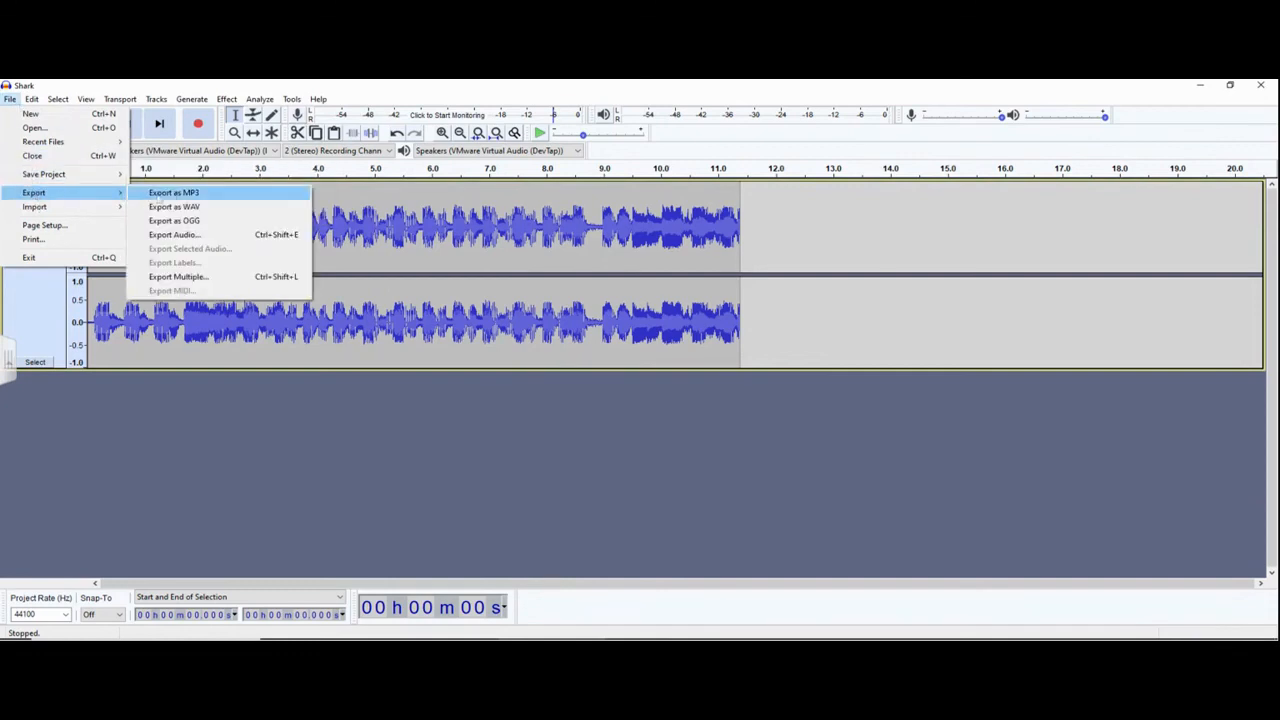
{"action": "left_click", "coordinate": [171, 194]}
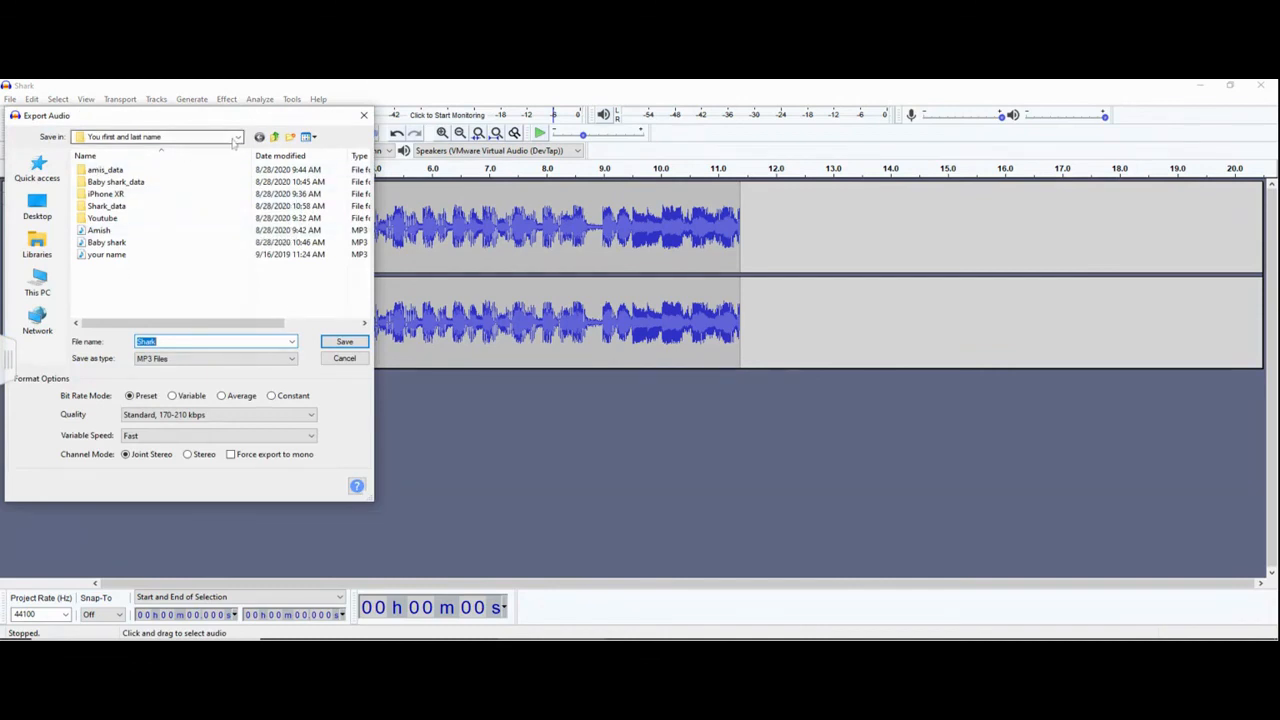
{"action": "left_click", "coordinate": [28, 282]}
{"action": "scroll", "coordinate": [88, 266], "scroll_direction": "down", "scroll_amount": 5}
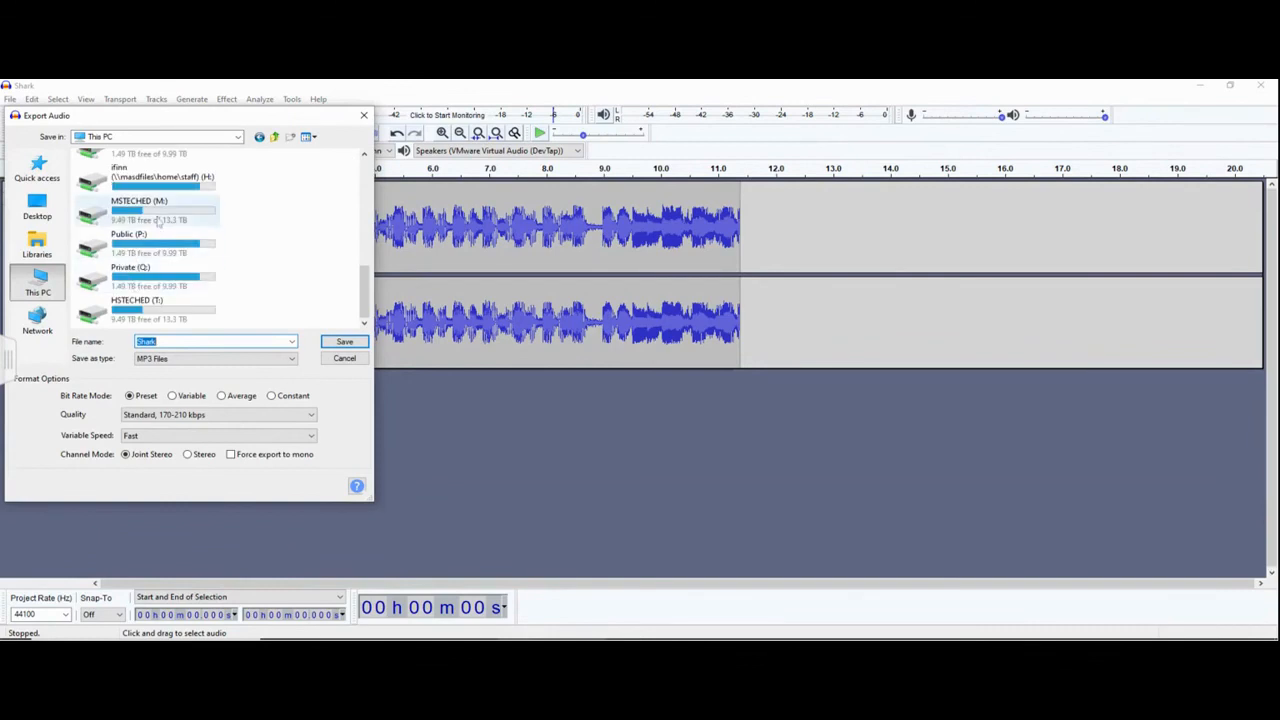
{"action": "double_click", "coordinate": [157, 221]}
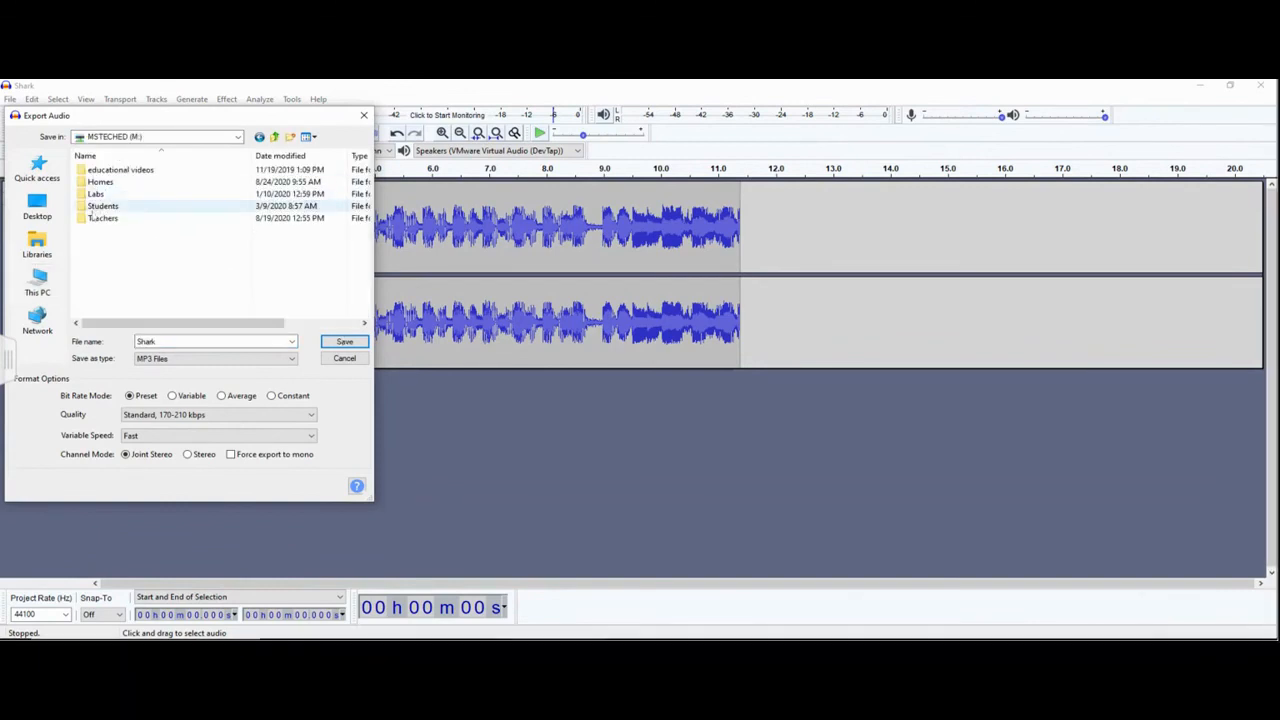
- Open the Students folder on the drive and go down through the teacher's class folders to 1st 9 weeks
{"action": "double_click", "coordinate": [100, 206]}
{"action": "double_click", "coordinate": [96, 171]}
{"action": "double_click", "coordinate": [95, 170]}
{"action": "double_click", "coordinate": [92, 172]}
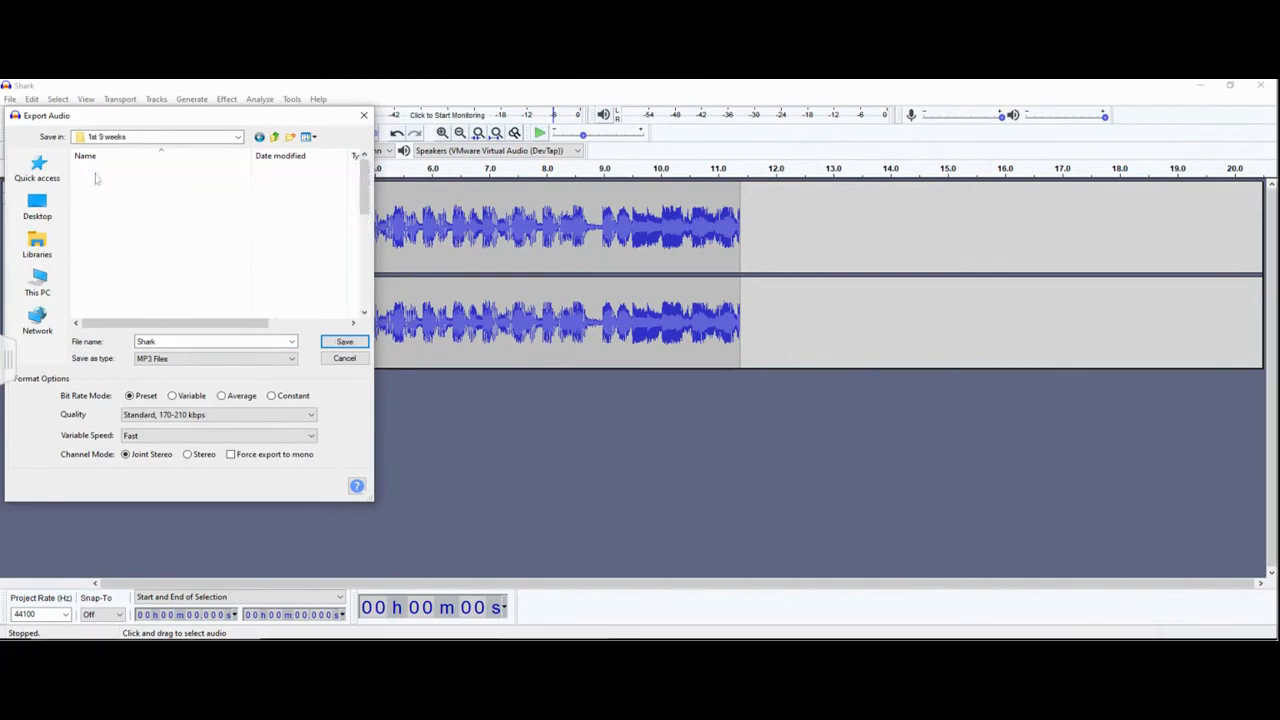
- Export the MP3 as Shark into the "You rfirst and last name" folder, leaving the metadata tags blank
{"action": "scroll", "coordinate": [95, 180], "scroll_direction": "down", "scroll_amount": 5}
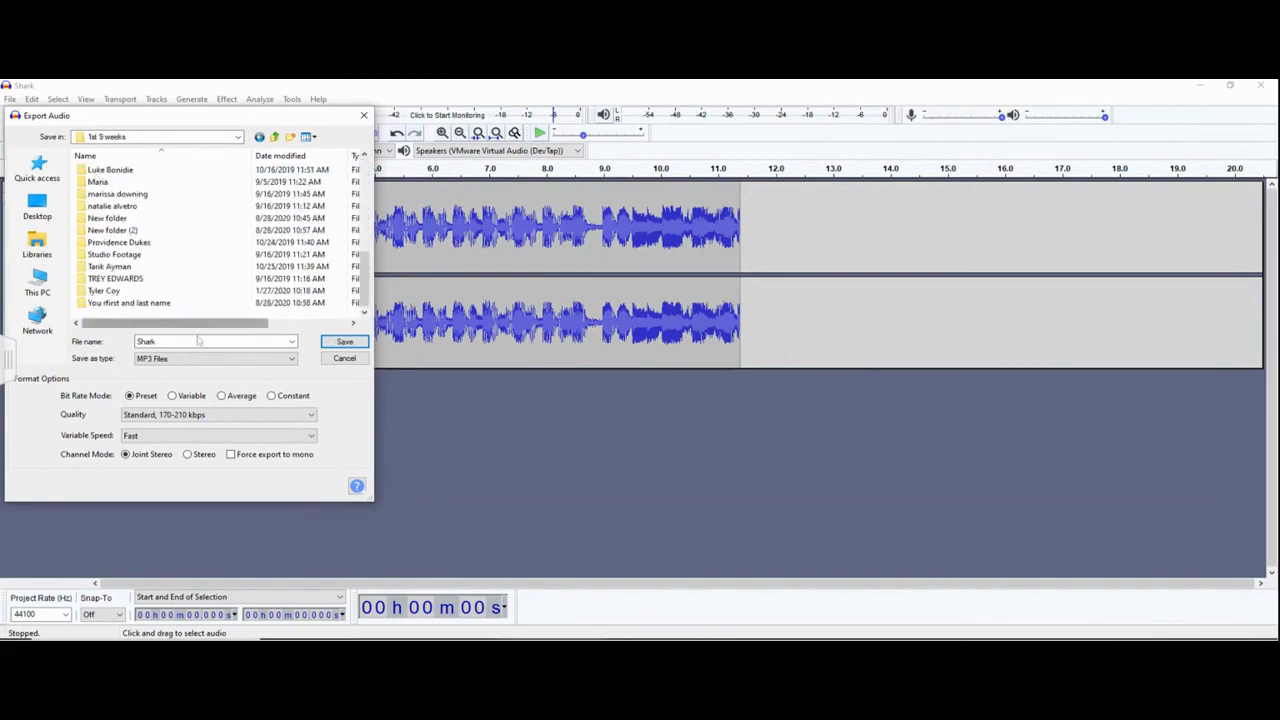
{"action": "double_click", "coordinate": [162, 303]}
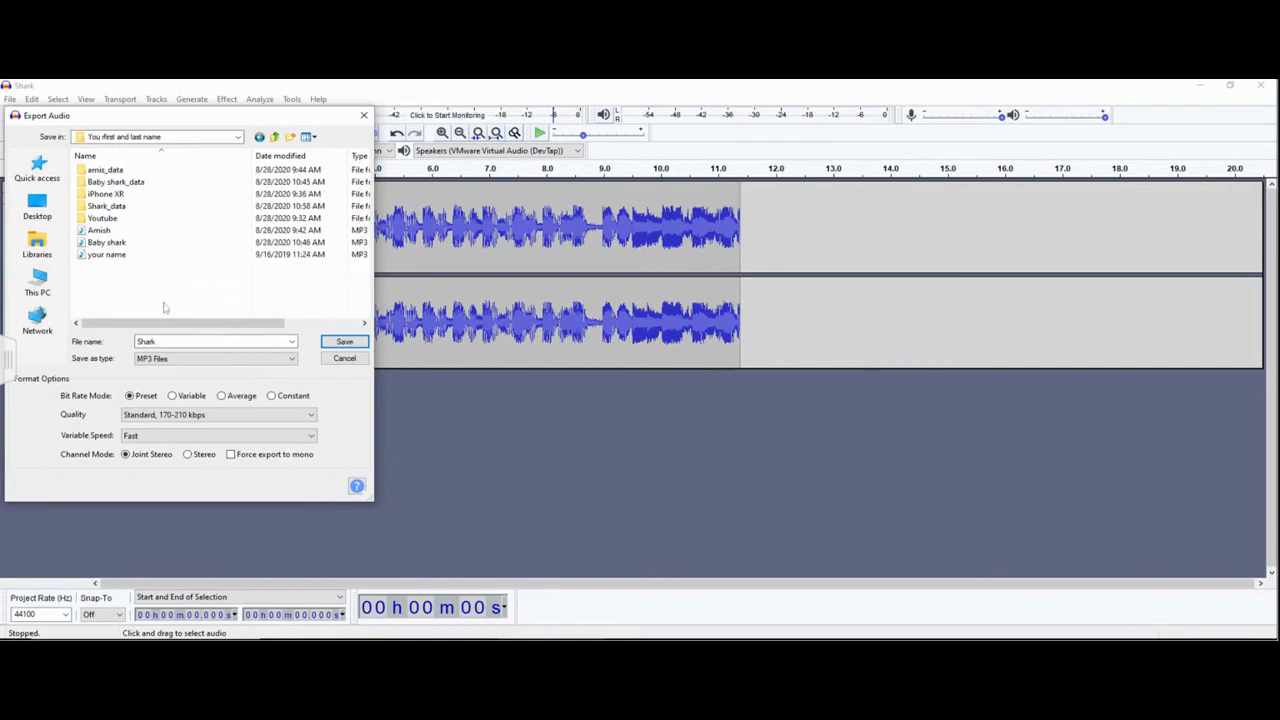
{"action": "left_click", "coordinate": [346, 344]}
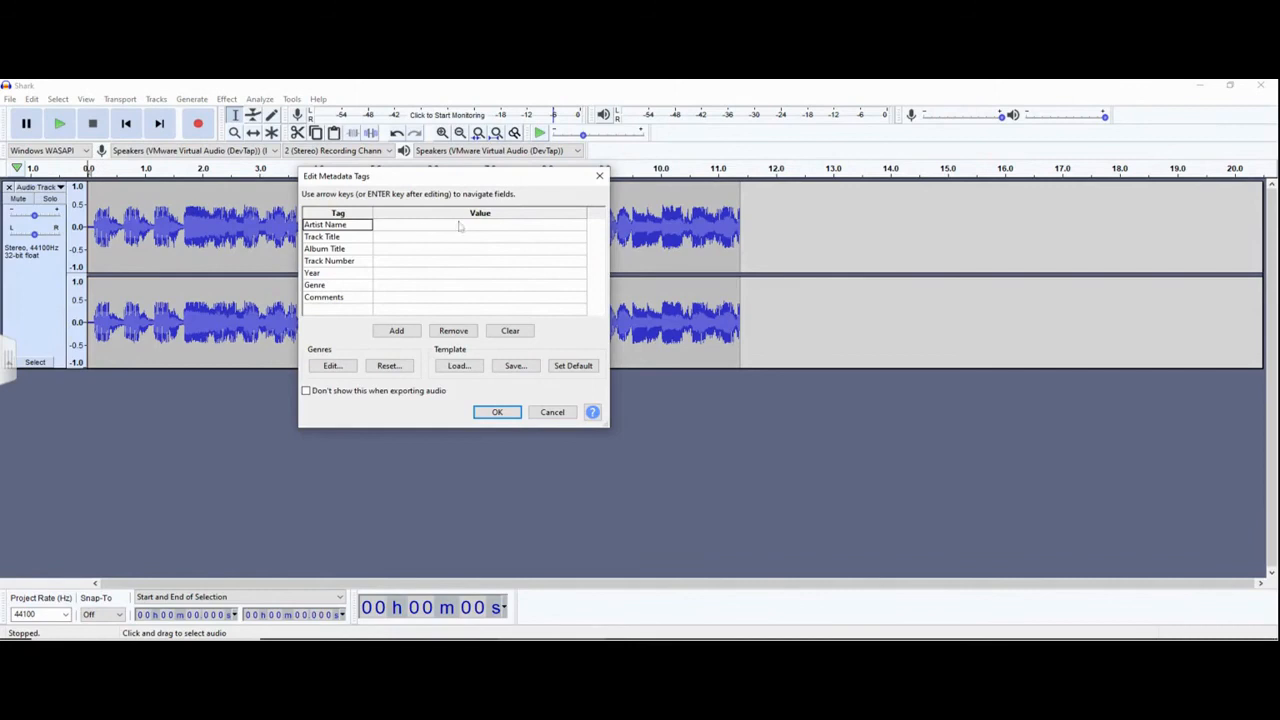
{"action": "left_click", "coordinate": [497, 412]}
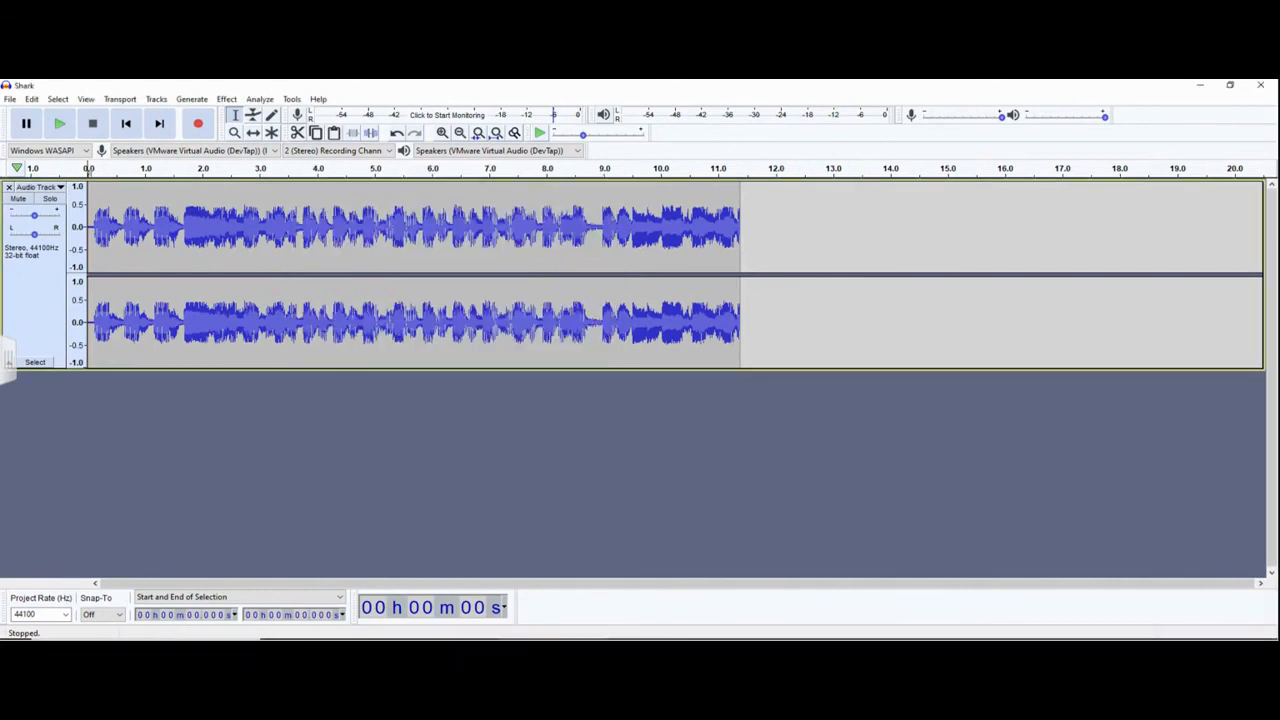